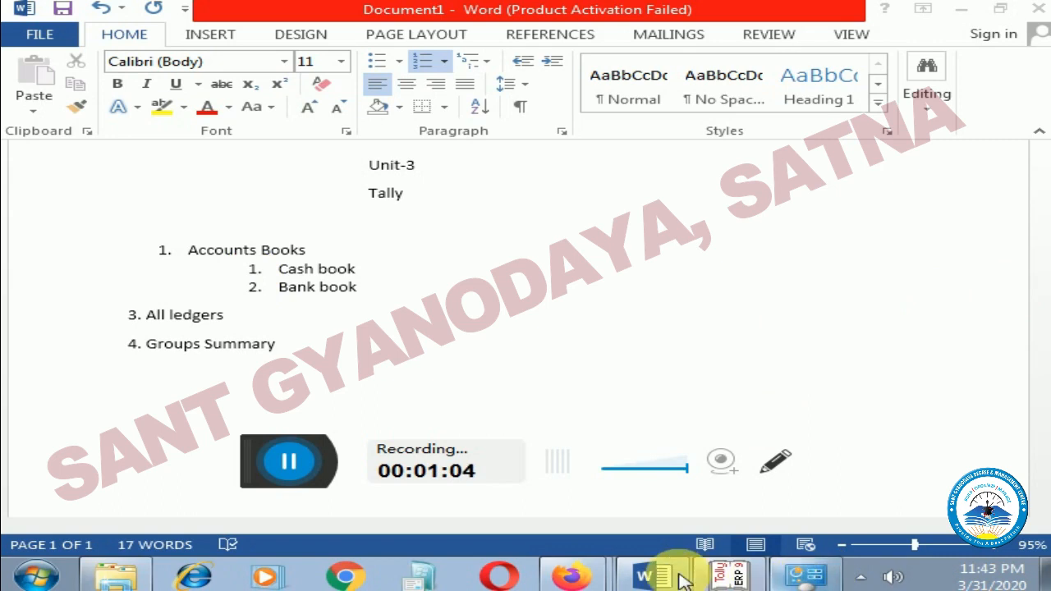
Switch to Tally.ERP 9 and leave the Trial Balance report to return to the Gateway of Tally.
click(736, 578)
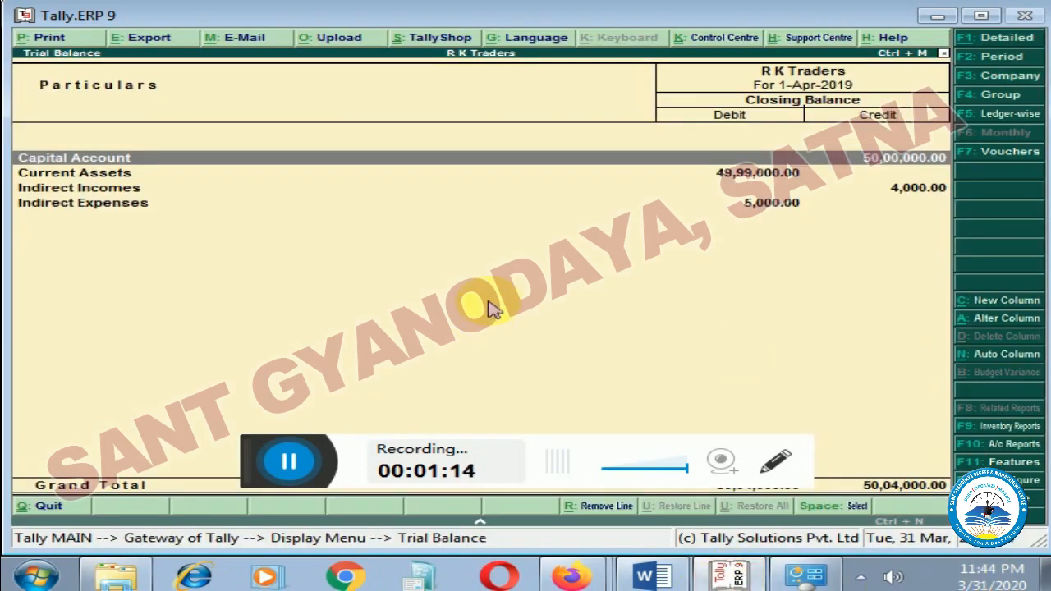
key(Escape)
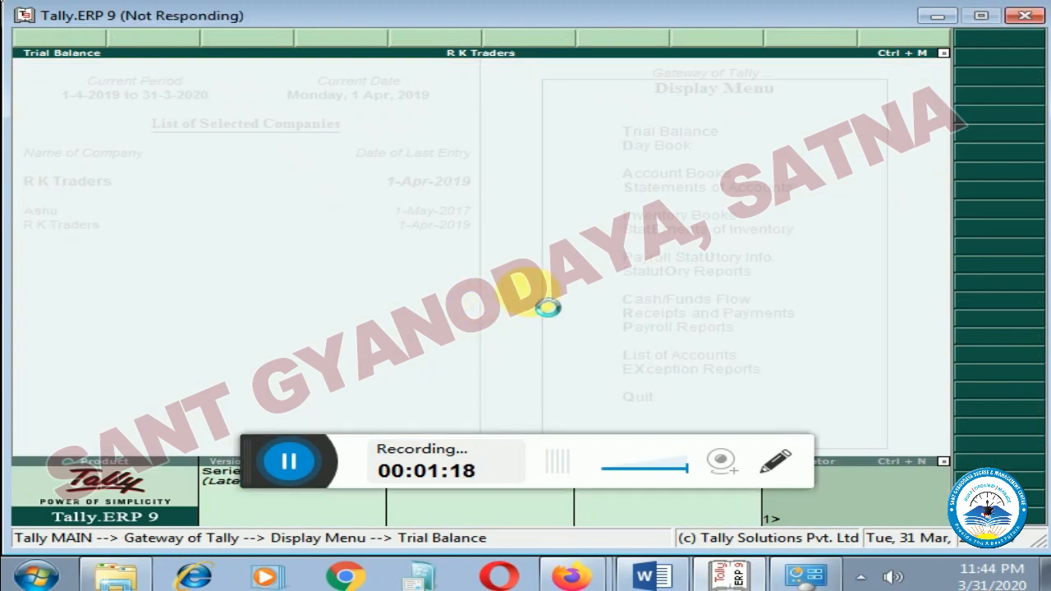
key(Escape)
key(Return)
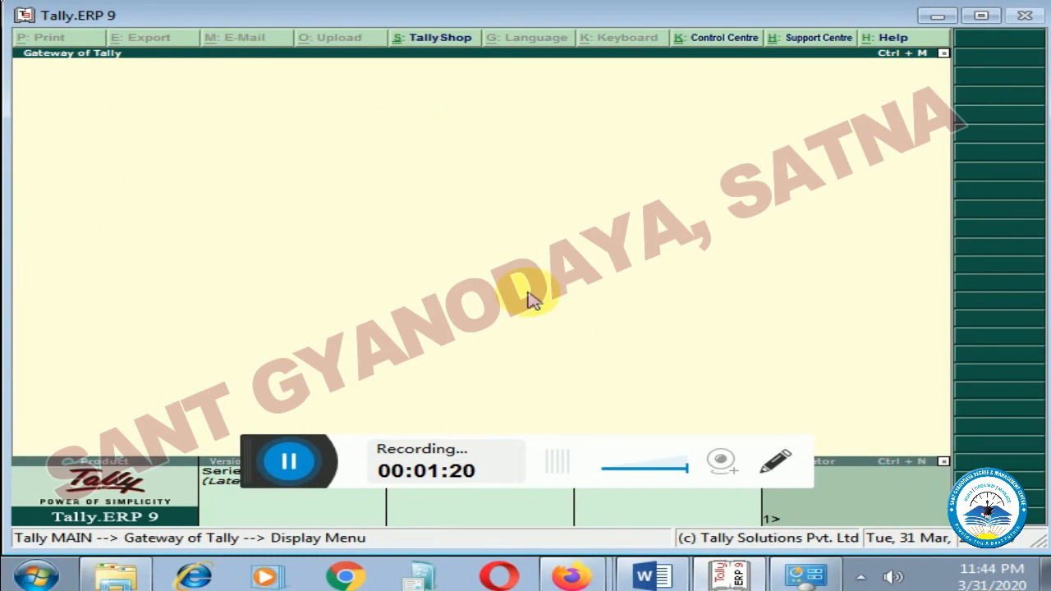
key(Escape)
key(Escape)
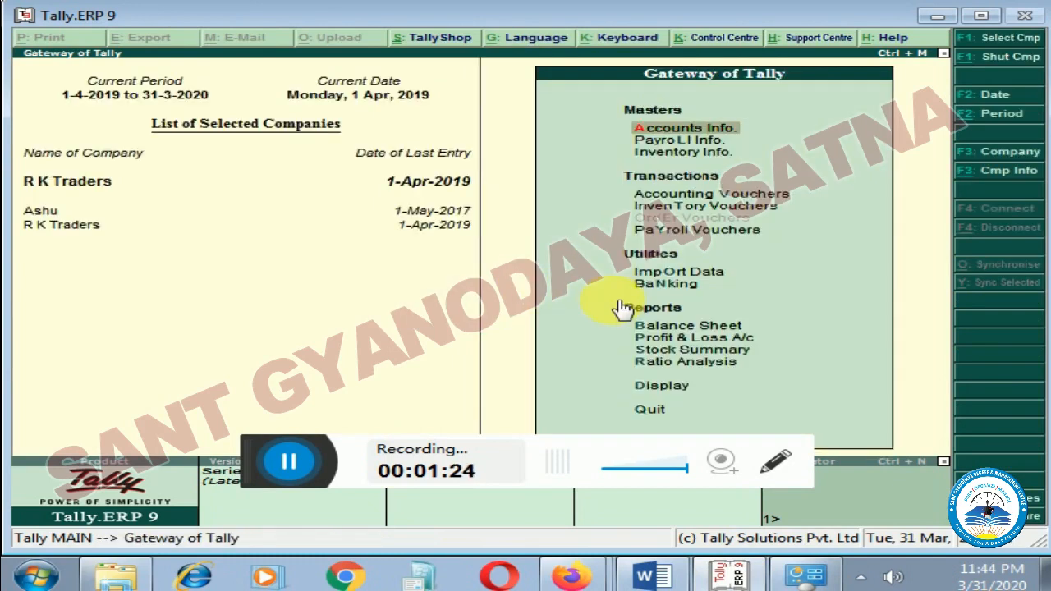
key(Down)
key(Down)
key(Down)
key(Down)
key(Down)
key(Down)
key(Down)
key(Down)
key(Down)
key(Down)
key(Down)
key(Down)
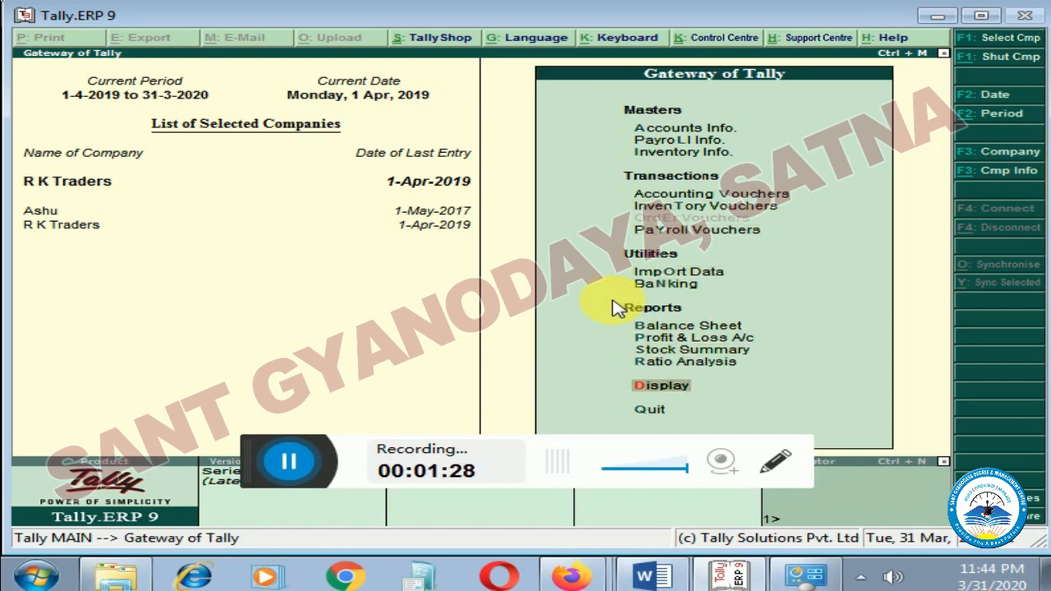
key(Return)
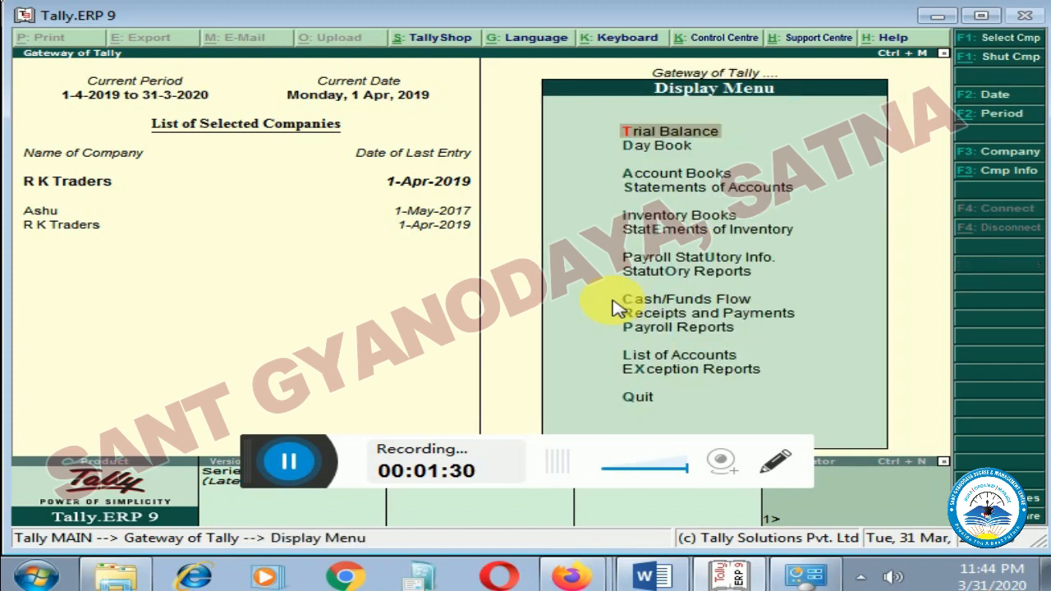
key(Down)
key(Down)
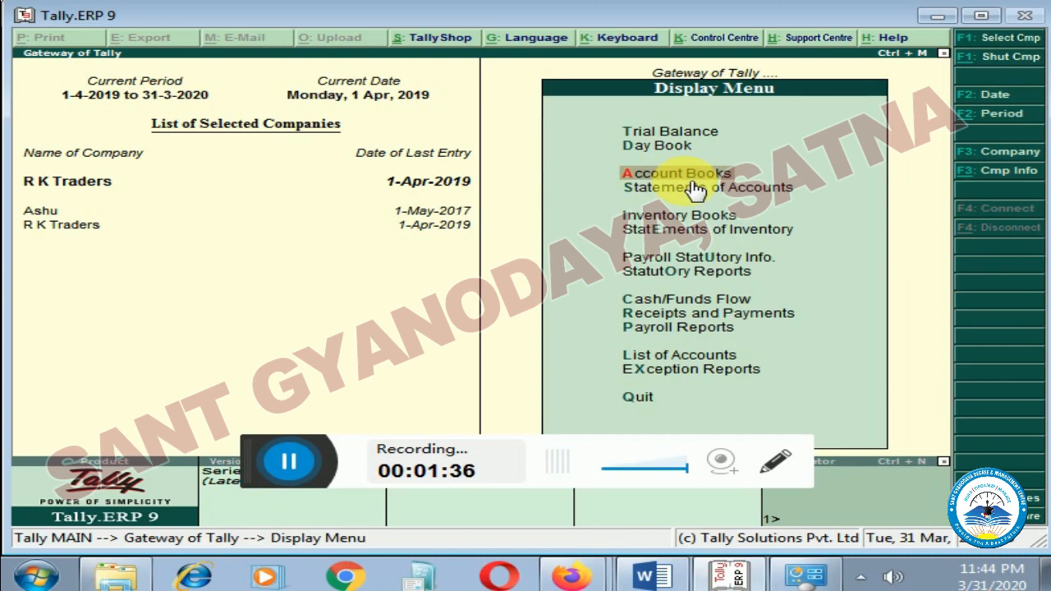
key(Escape)
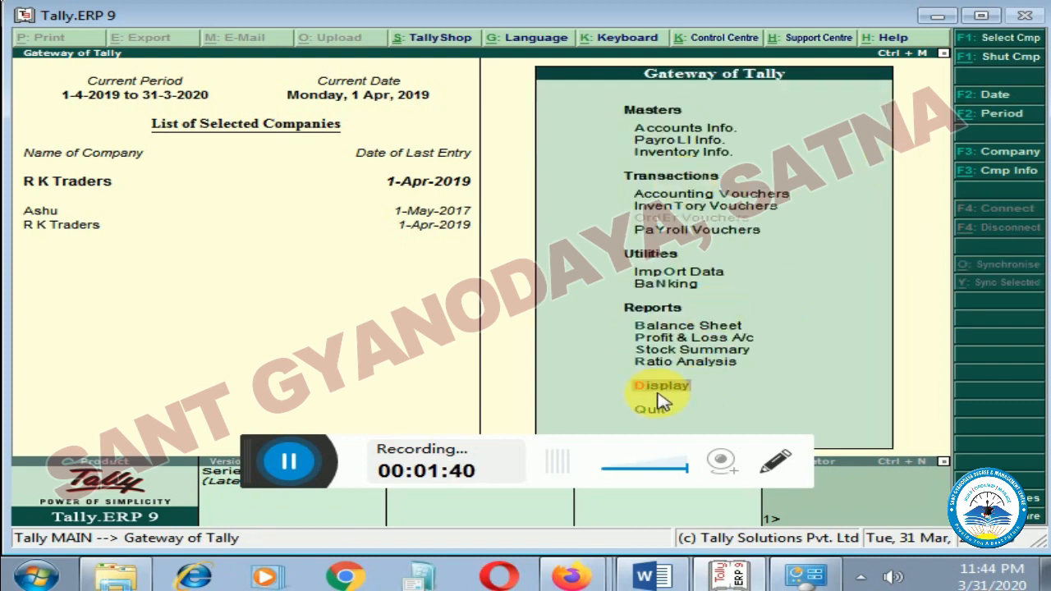
Display the Cash/Bank Book(s) summary of R K Traders from the Account Books.
click(659, 389)
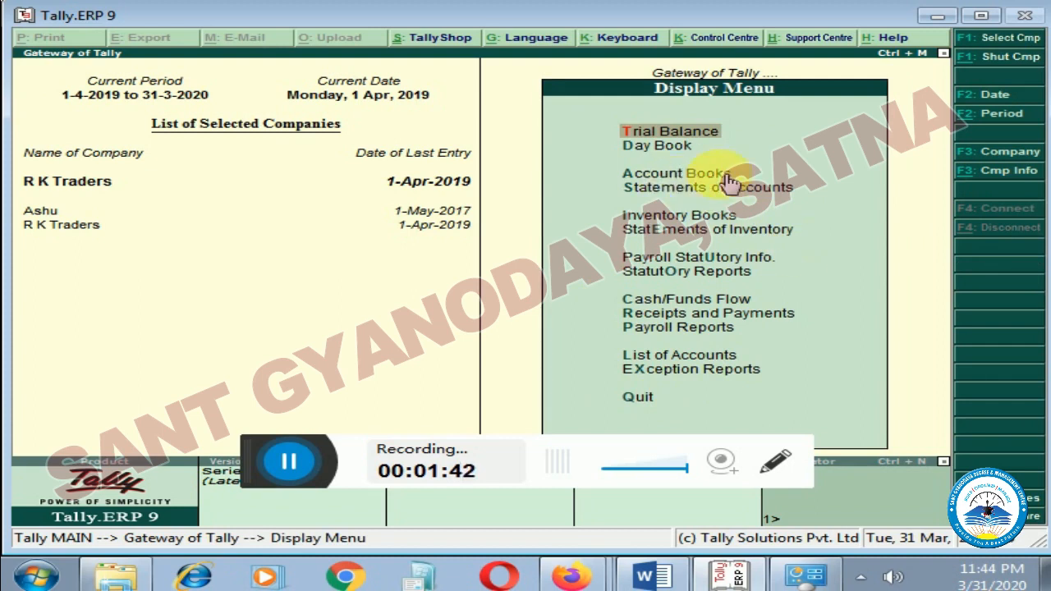
key(Down)
key(Down)
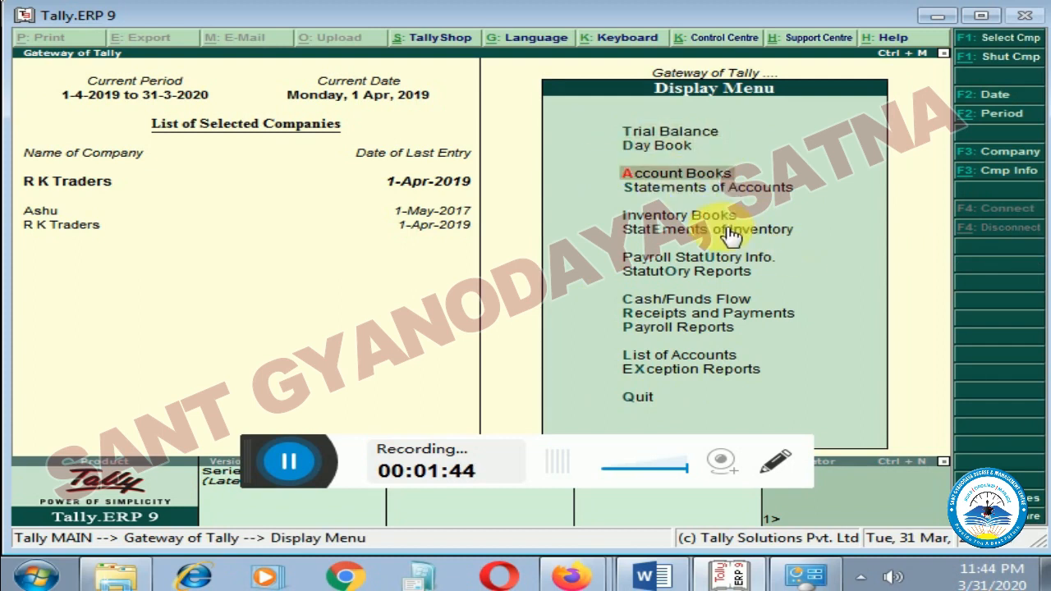
key(Return)
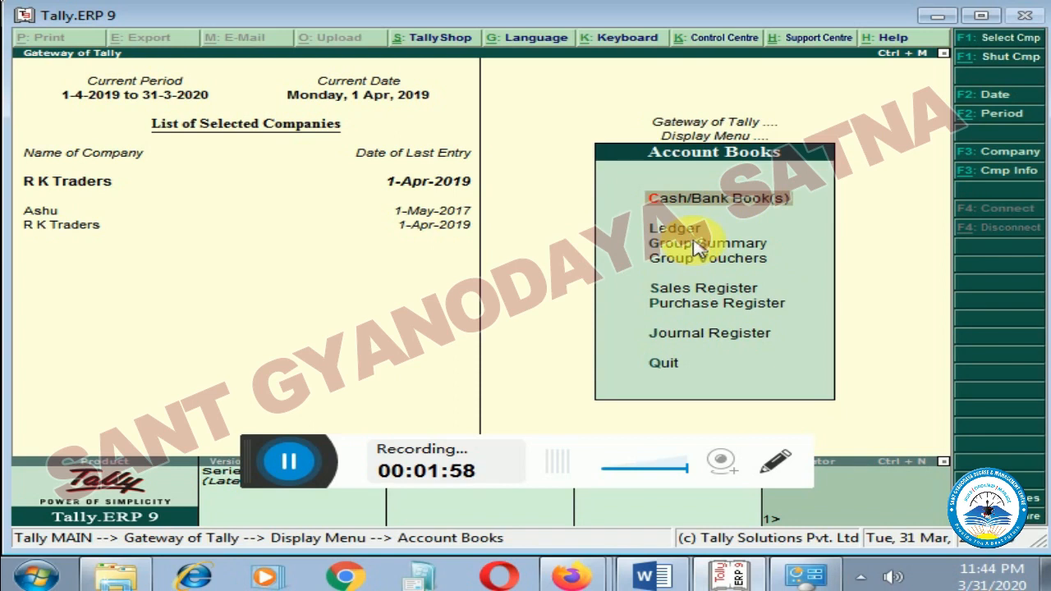
key(Return)
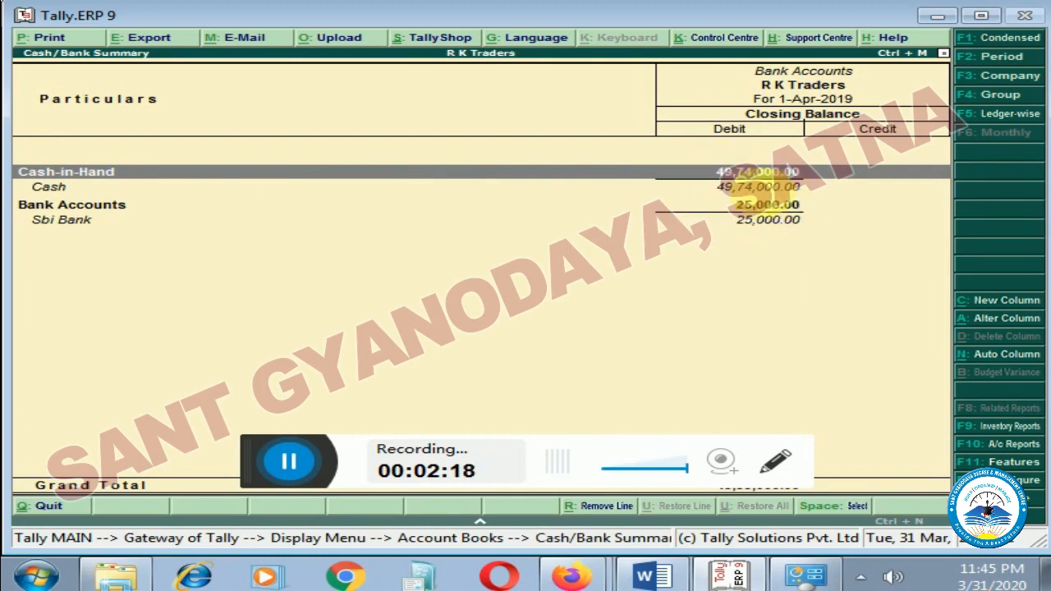
Drill down from Cash-in-Hand to the Cash ledger's April vouchers, and return to the Cash/Bank Summary.
key(Return)
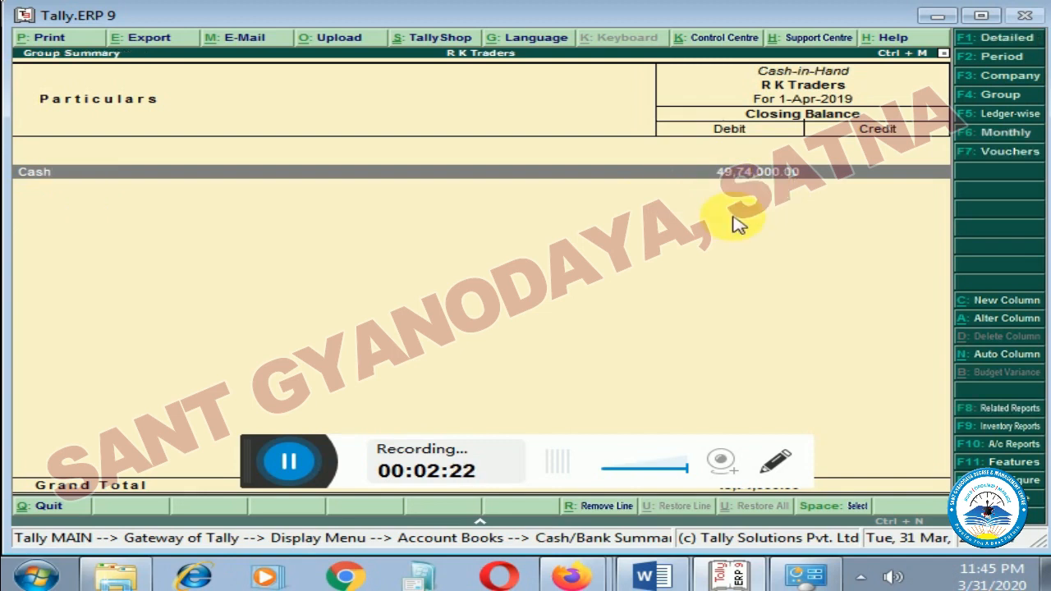
key(Return)
key(Return)
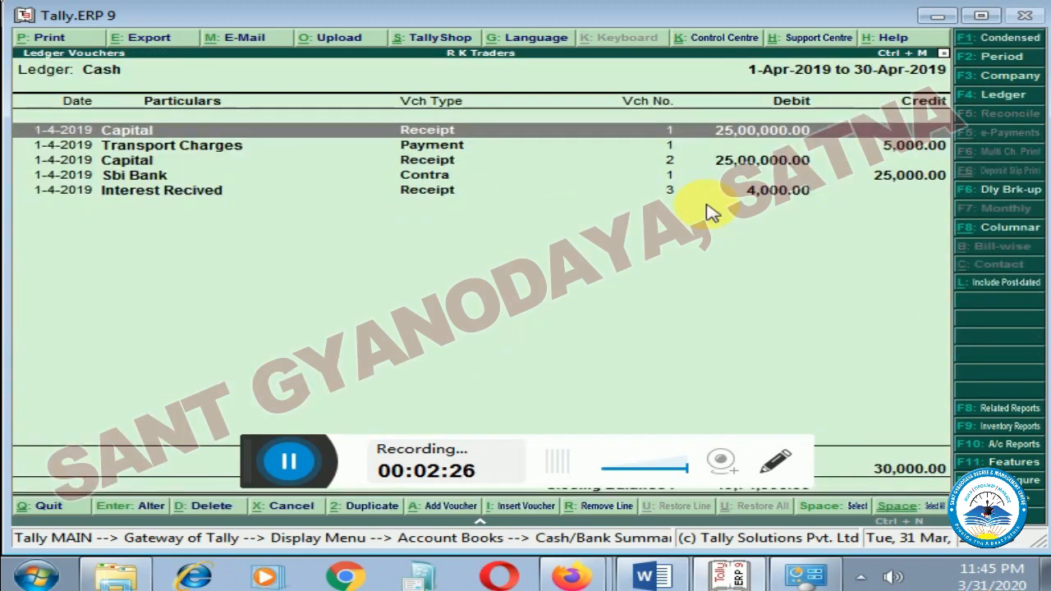
key(Escape)
key(Escape)
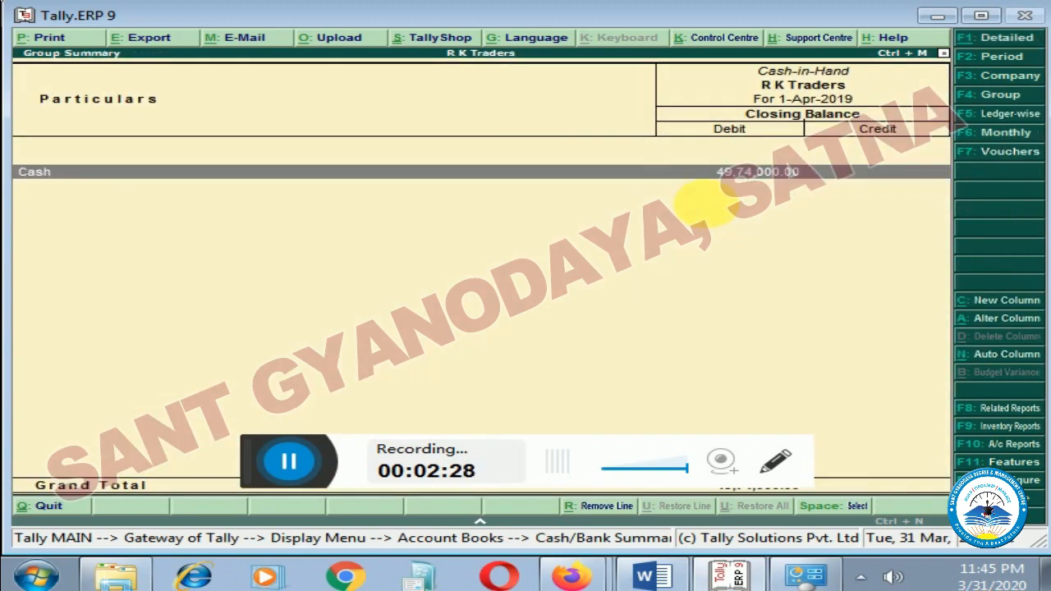
key(Escape)
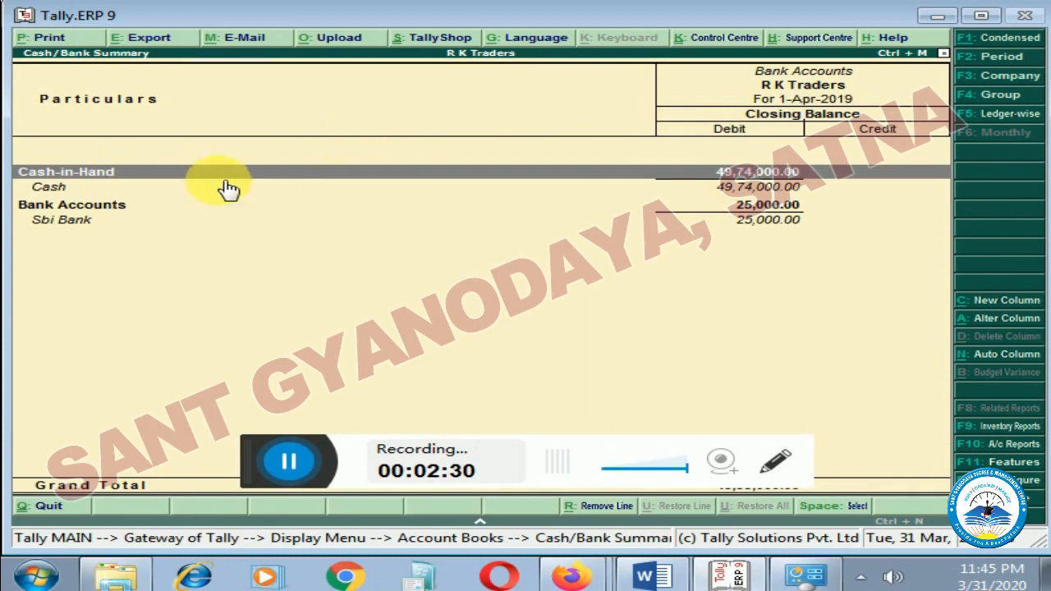
key(Return)
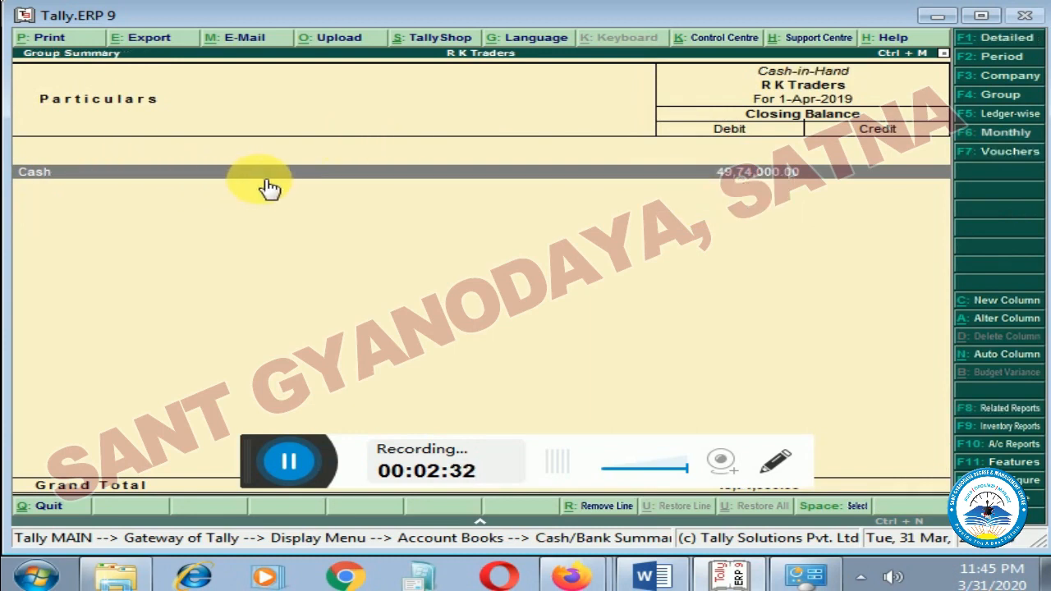
key(Return)
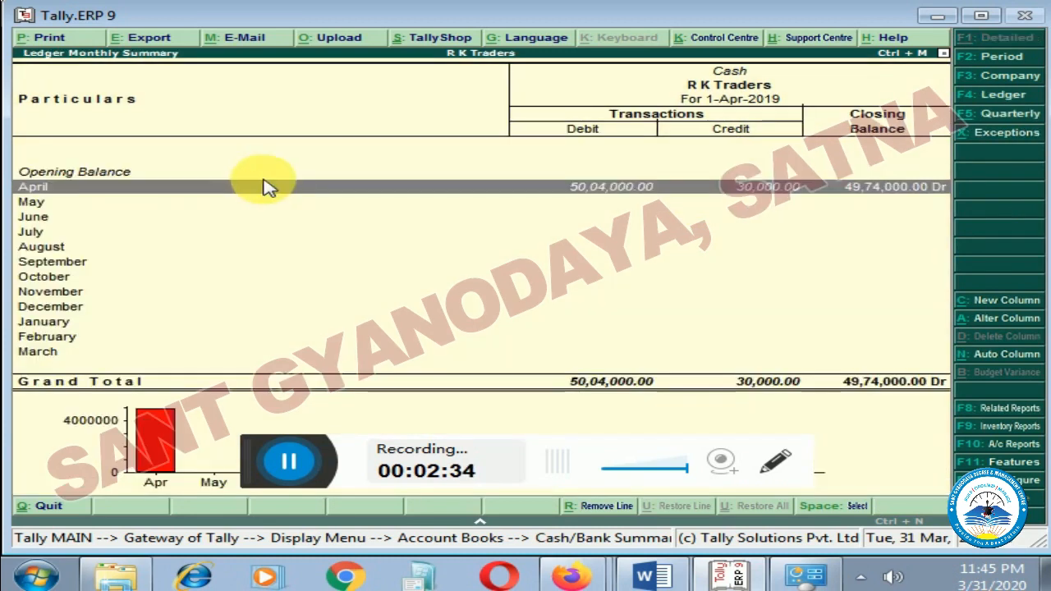
key(Return)
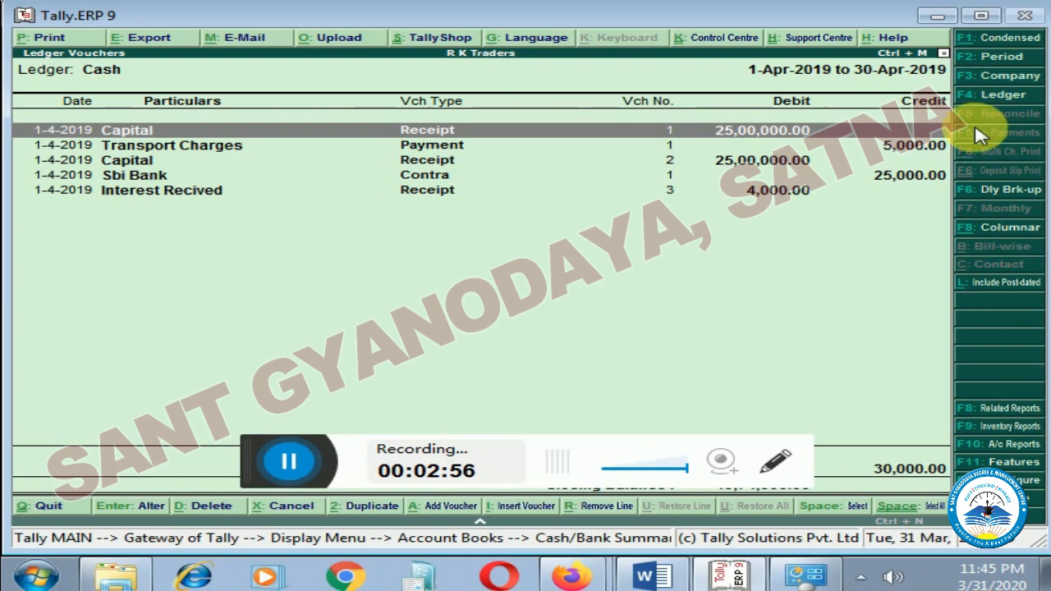
key(Escape)
key(Escape)
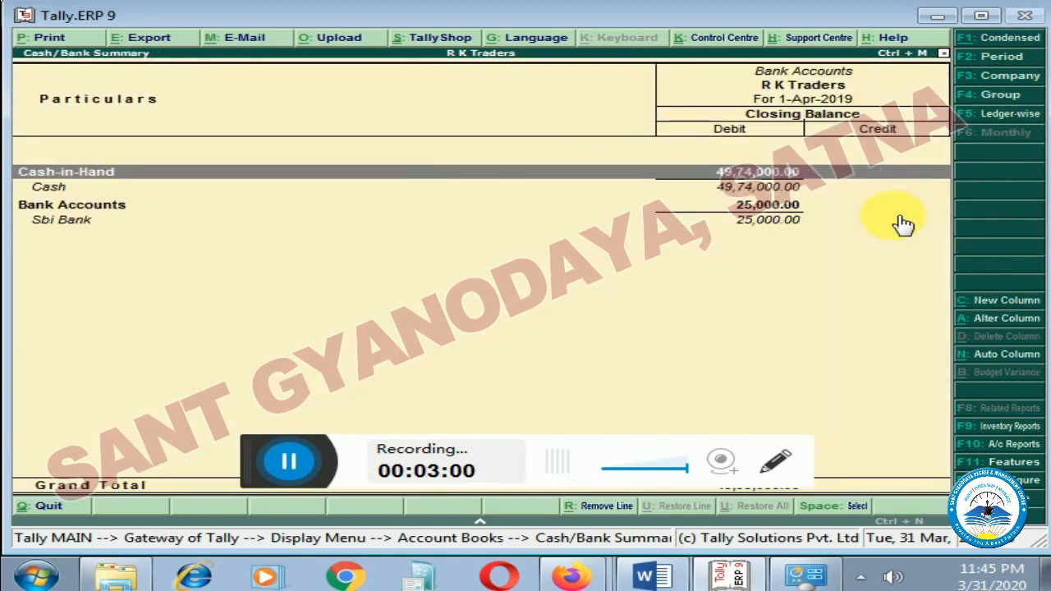
Drill down from Bank Accounts to the Sbi Bank ledger's April vouchers.
key(Down)
key(Down)
key(Return)
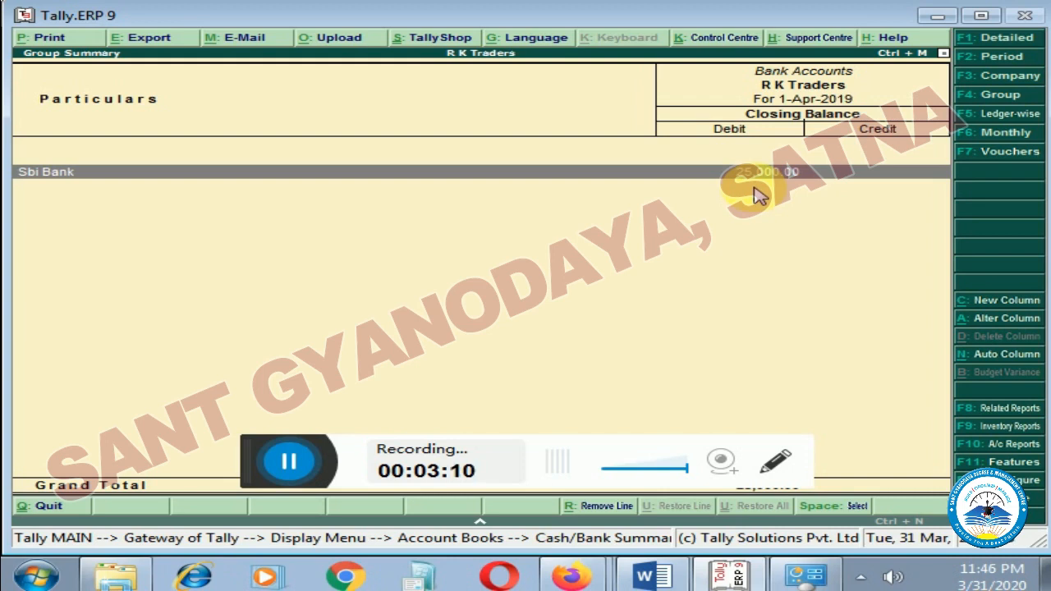
key(Return)
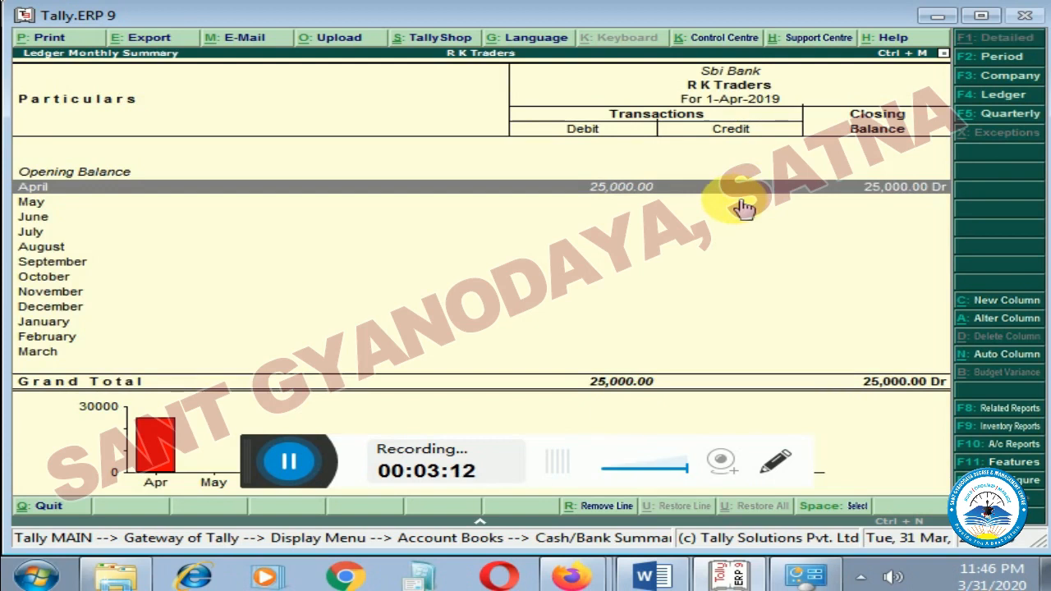
key(Return)
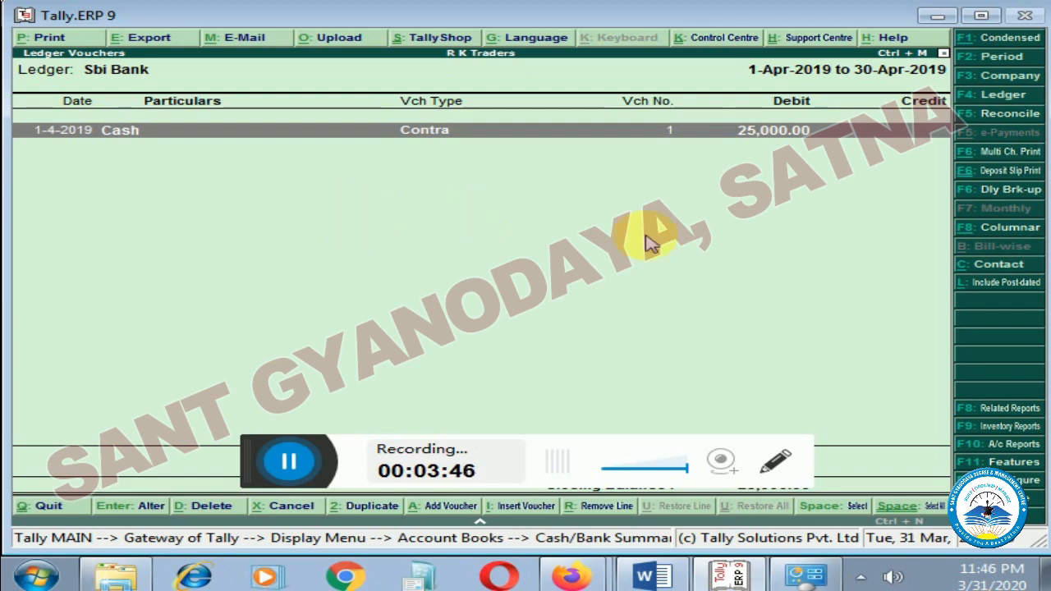
Switch to the Word document and review the Unit-3 Tally topic list around the All ledgers item.
click(653, 576)
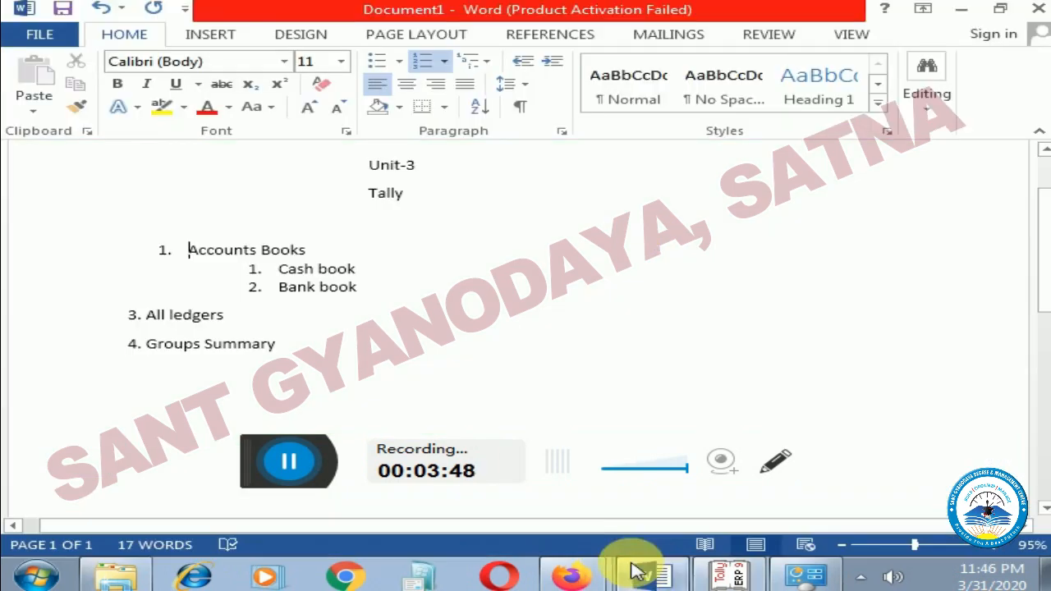
click(188, 250)
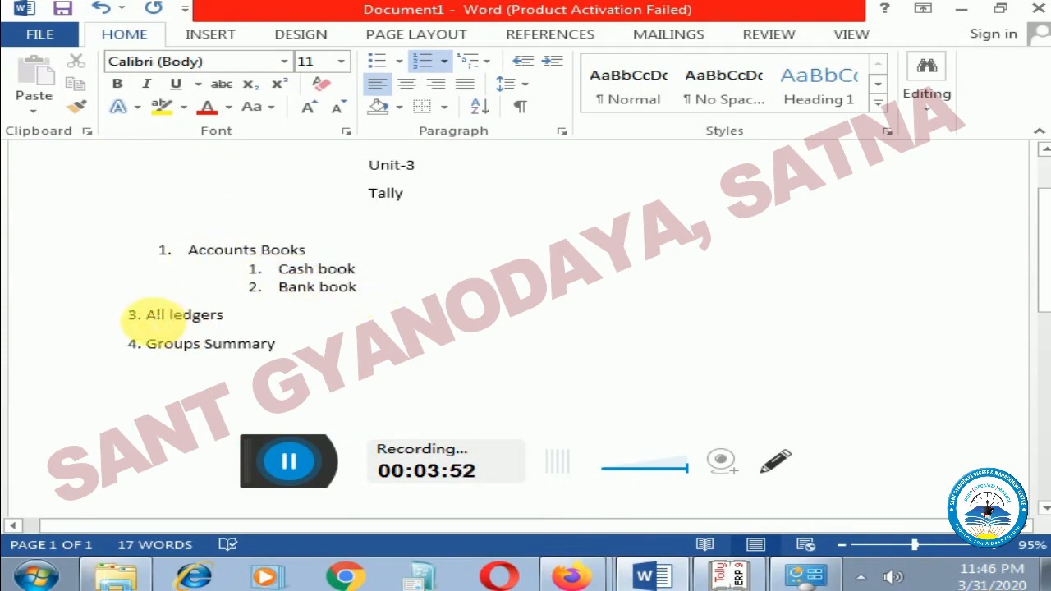
drag(141, 325, 363, 329)
click(364, 330)
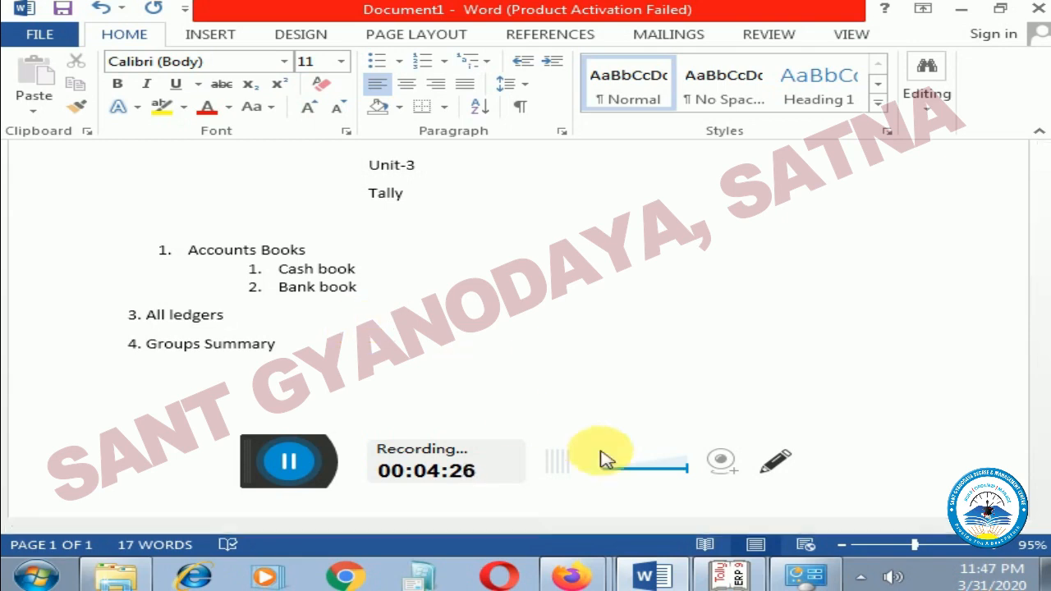
Switch to Tally.ERP 9 and back out of the Sbi Bank vouchers to the Gateway of Tally.
click(731, 576)
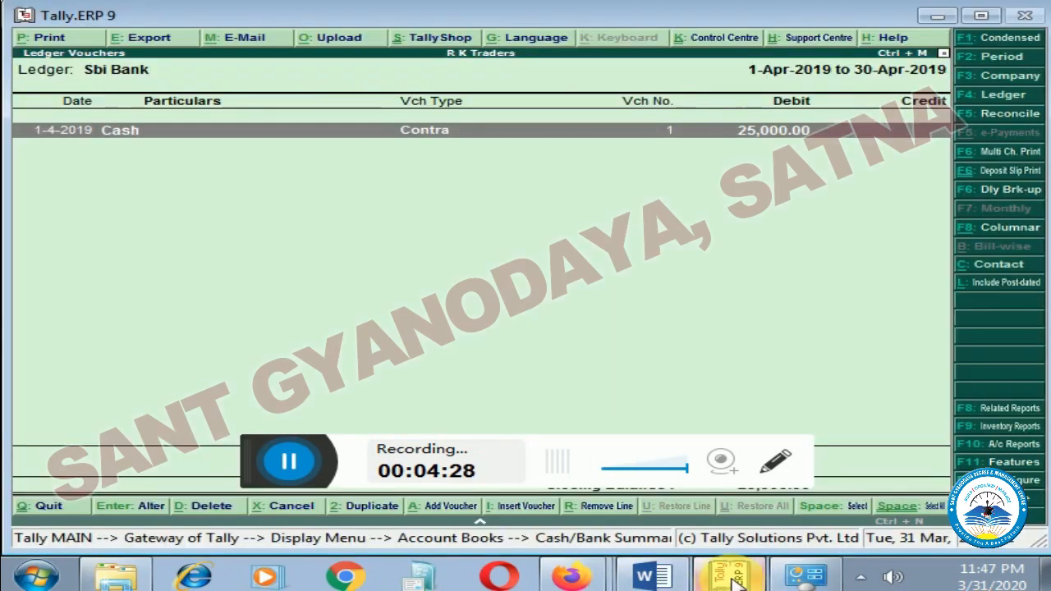
key(Escape)
key(Escape)
key(Escape)
key(Escape)
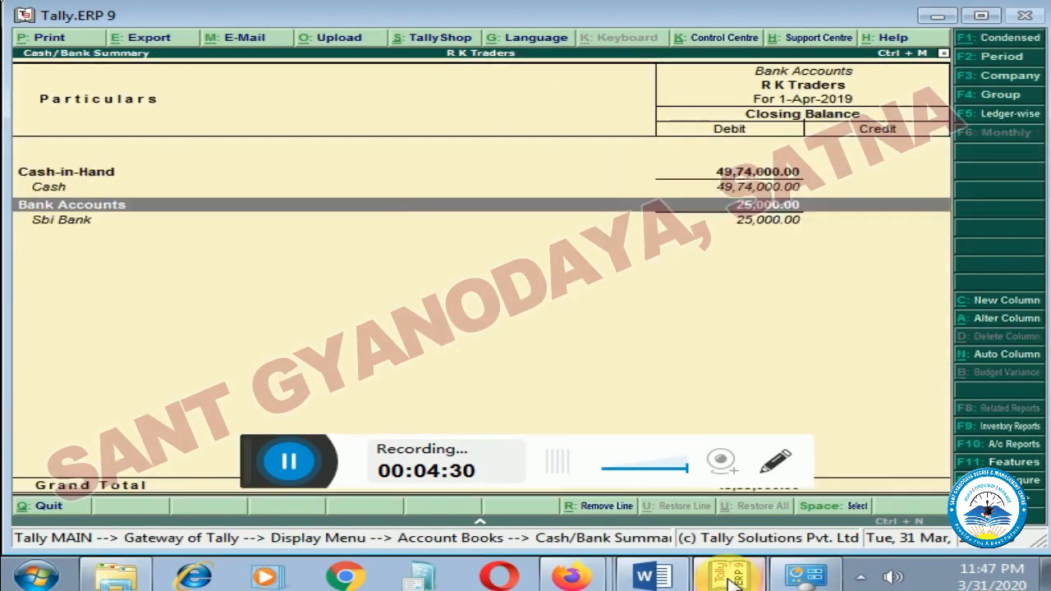
key(Down)
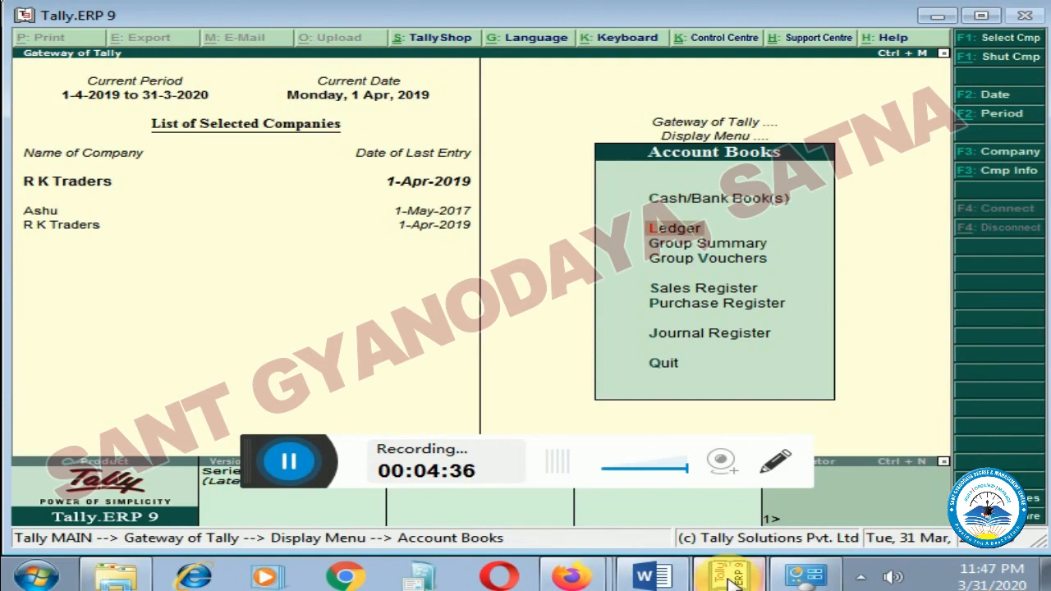
key(Escape)
key(Escape)
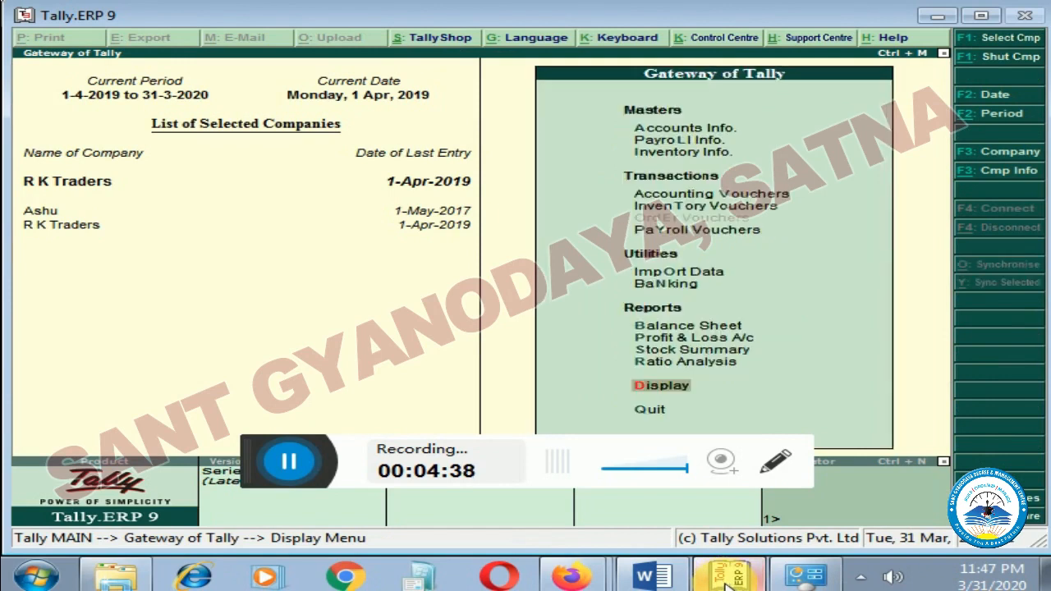
Display the List of Ledgers from the Account Books, examine the available ledgers, and close the list.
key(Return)
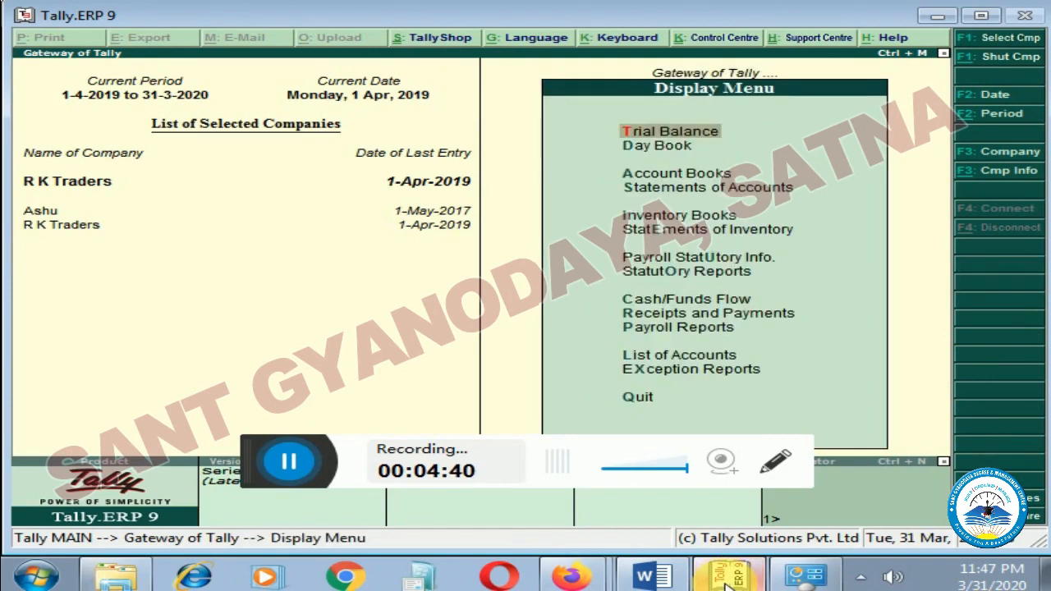
key(Down)
key(Down)
key(Return)
key(Down)
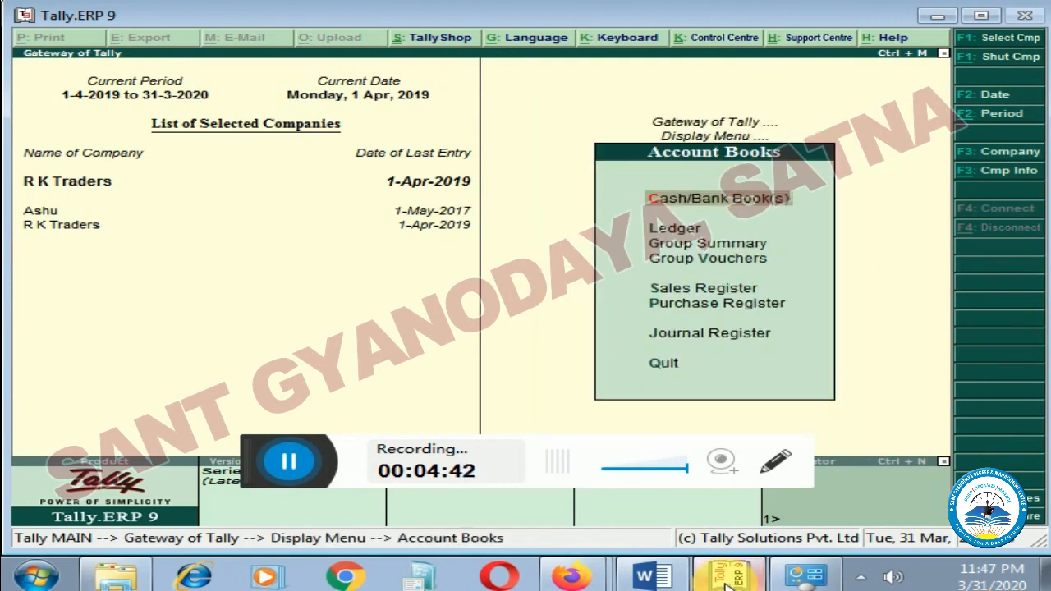
key(Down)
key(Up)
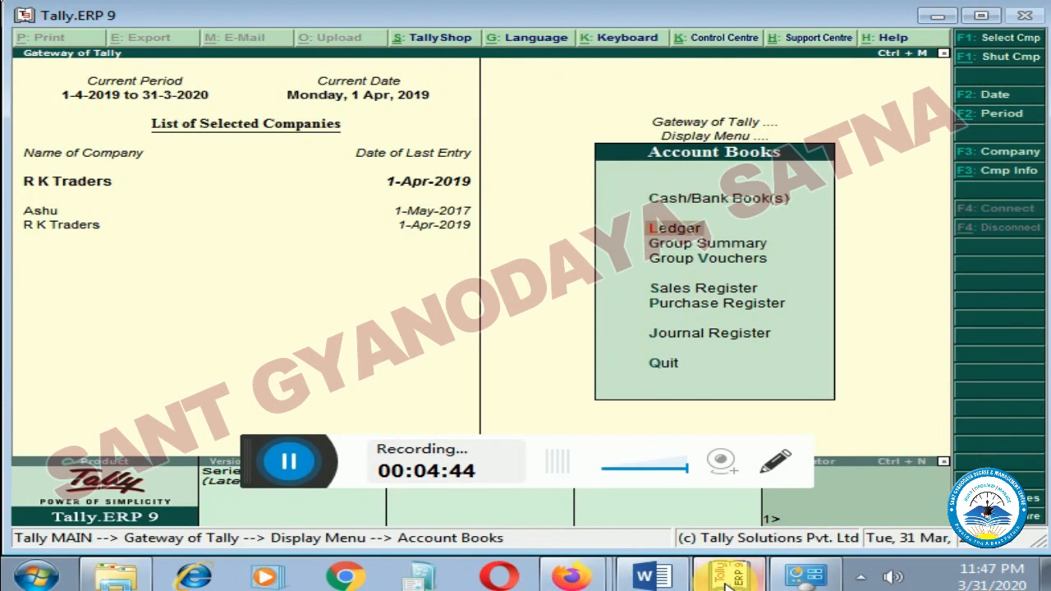
key(Return)
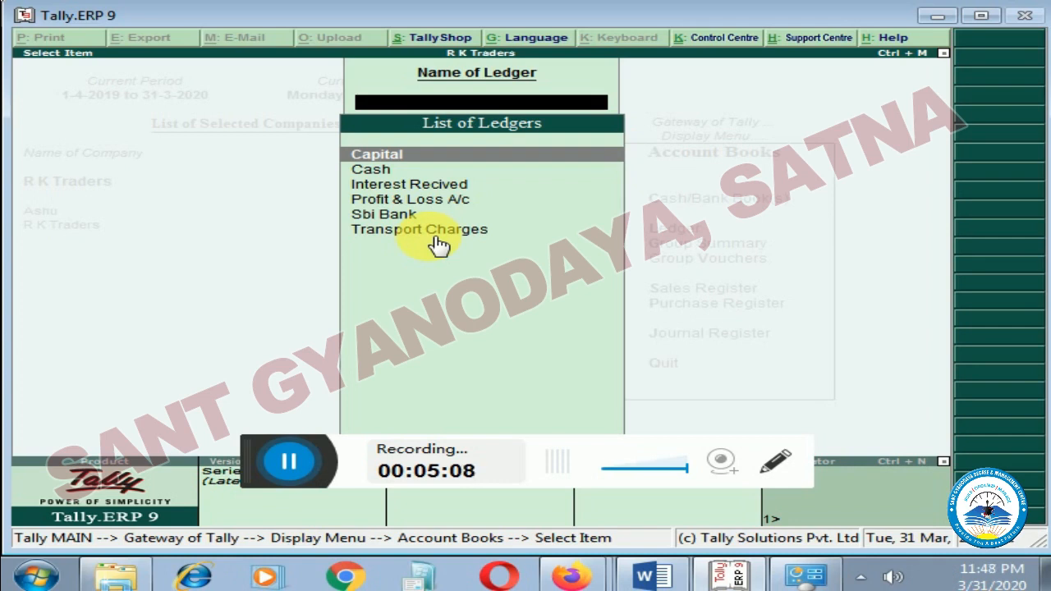
key(Escape)
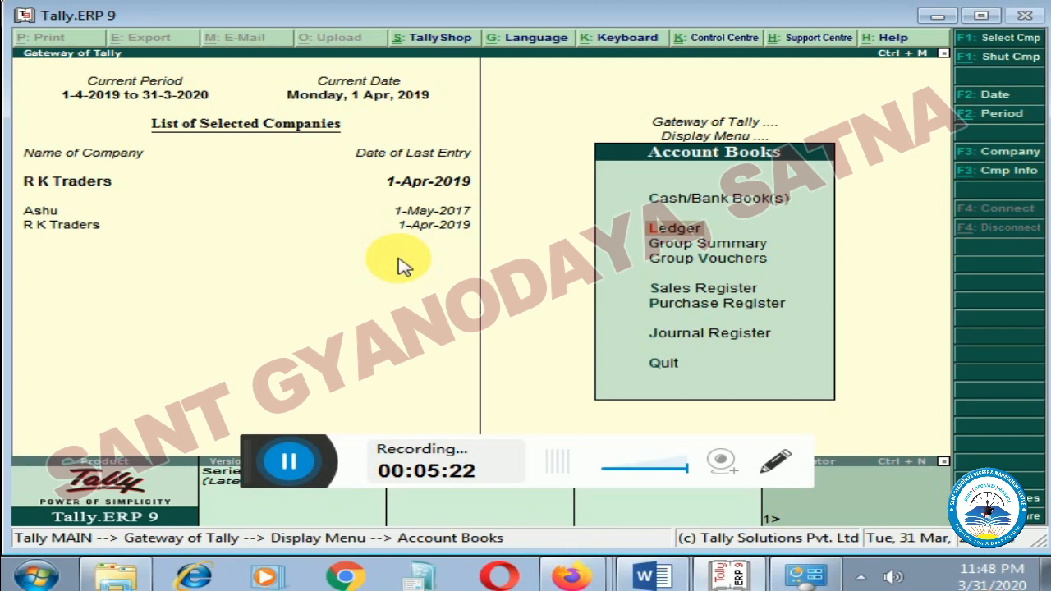
Back out of the Account Books to the Gateway of Tally, look over its entries up to Accounts Info, and highlight Display.
key(Escape)
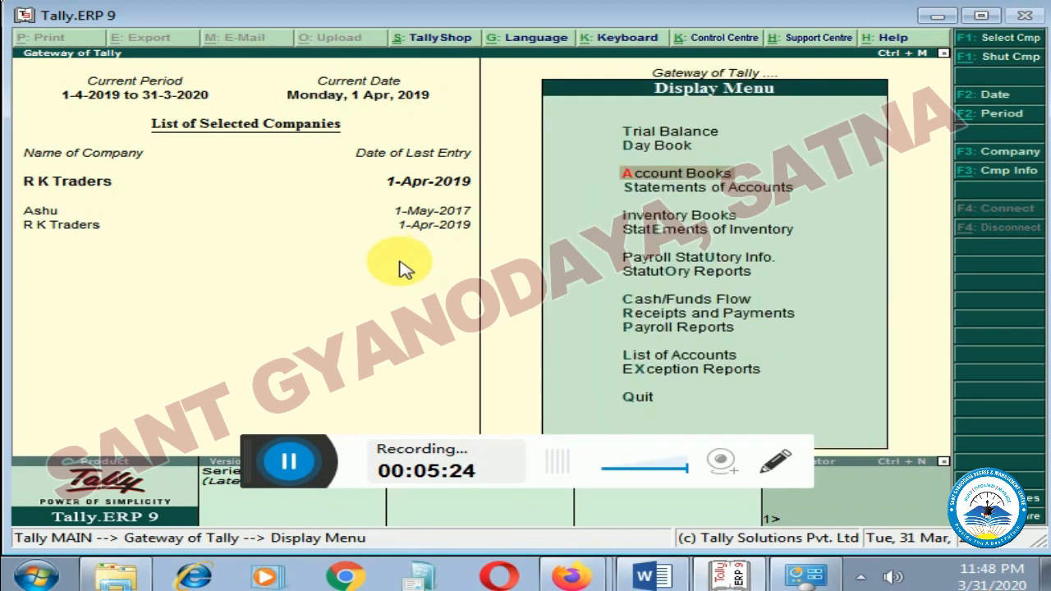
key(Escape)
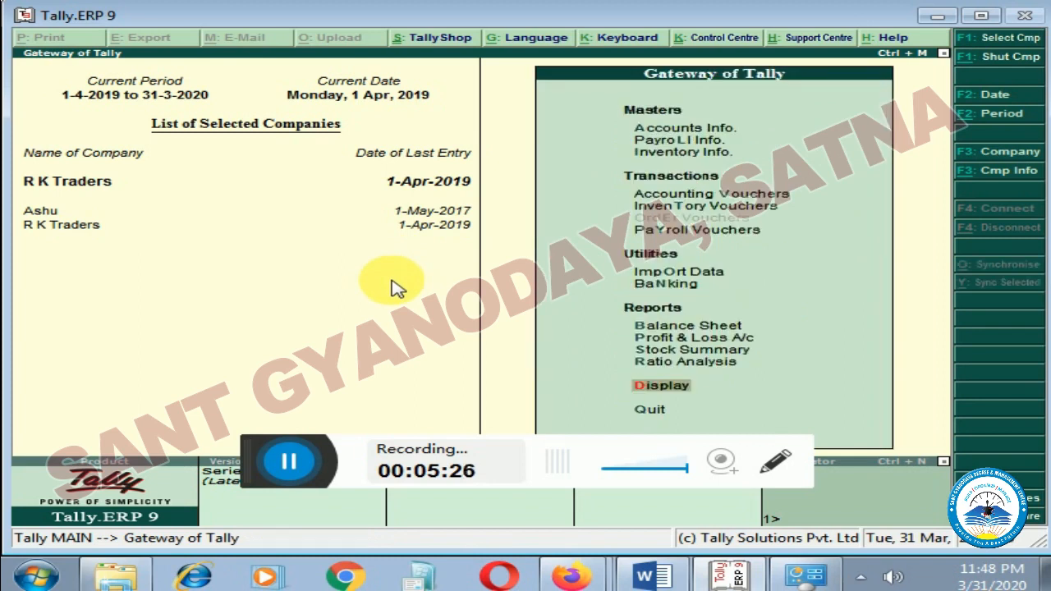
key(Up)
key(Up)
key(Up)
key(Up)
key(Up)
key(Up)
key(Up)
key(Up)
key(Up)
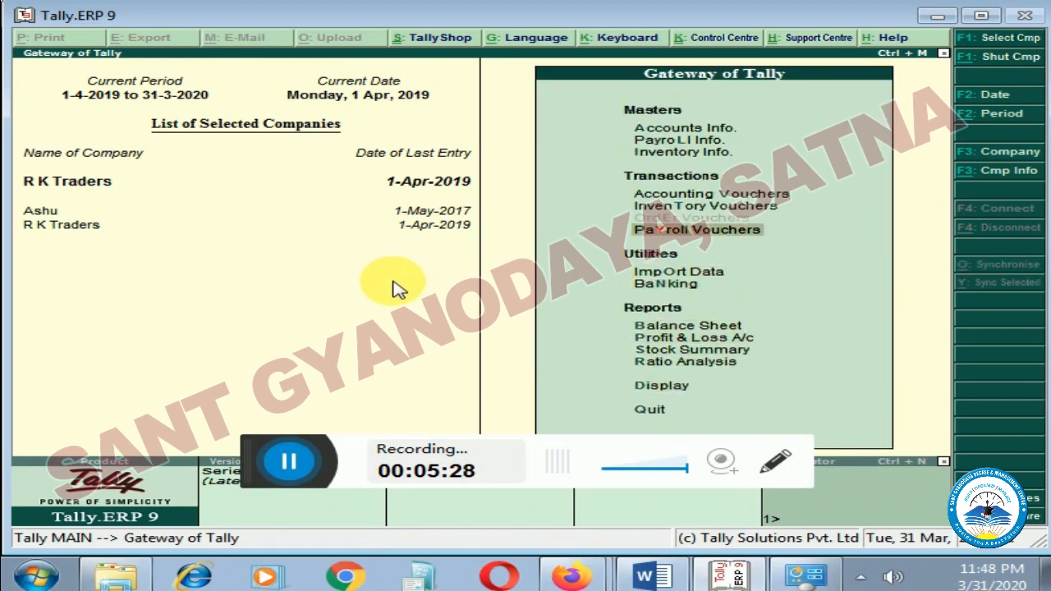
key(Up)
key(Up)
key(Up)
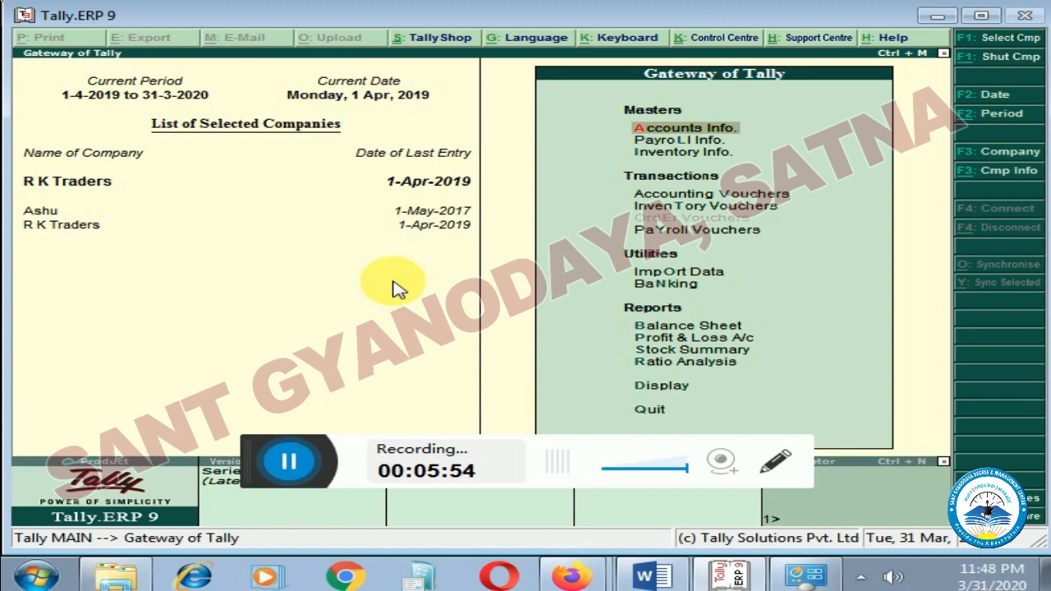
key(Down)
key(Down)
key(Down)
key(d)
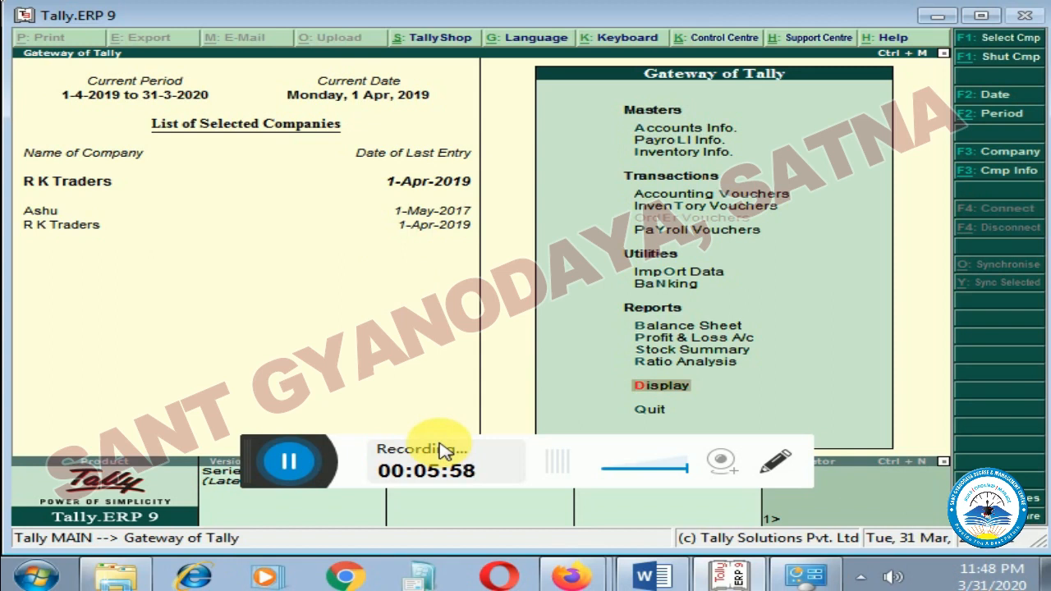
key(Return)
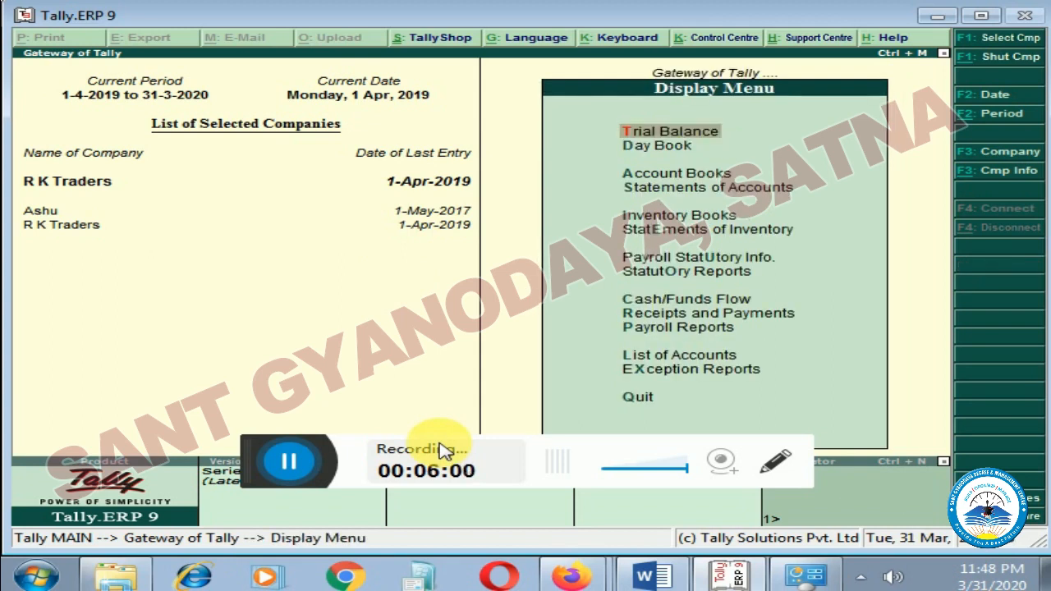
key(Down)
key(Down)
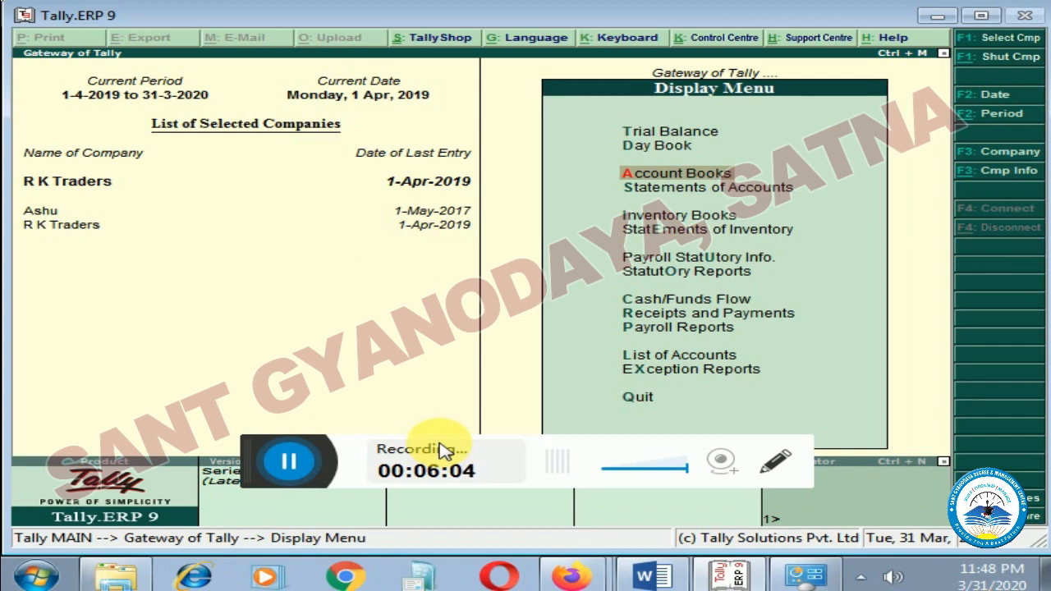
key(Escape)
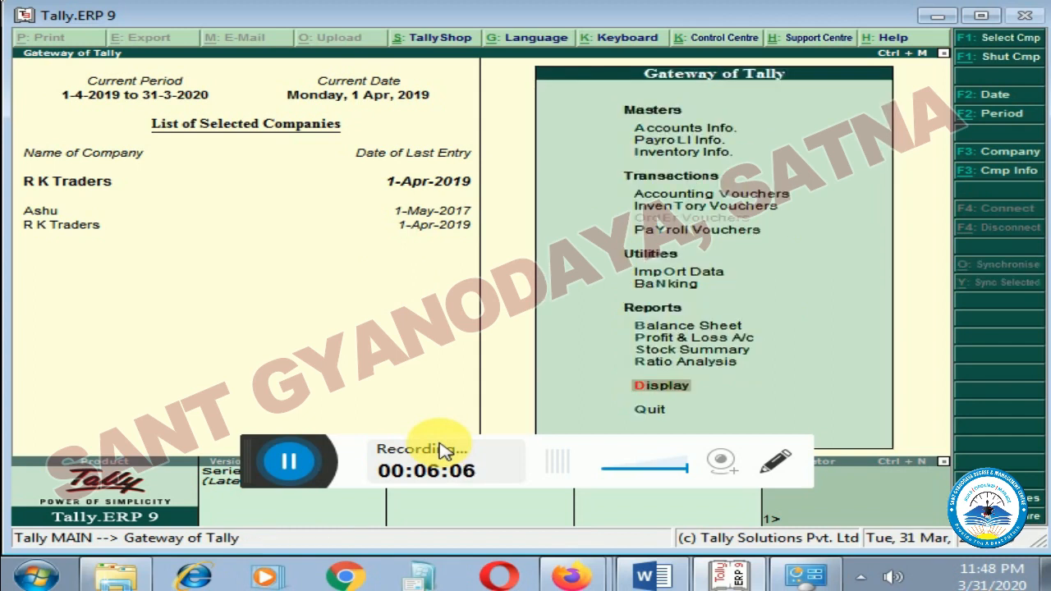
Open the List of Groups for the Group Summary from the Account Books of the Display Menu.
key(Return)
key(Down)
key(Down)
key(Down)
key(Up)
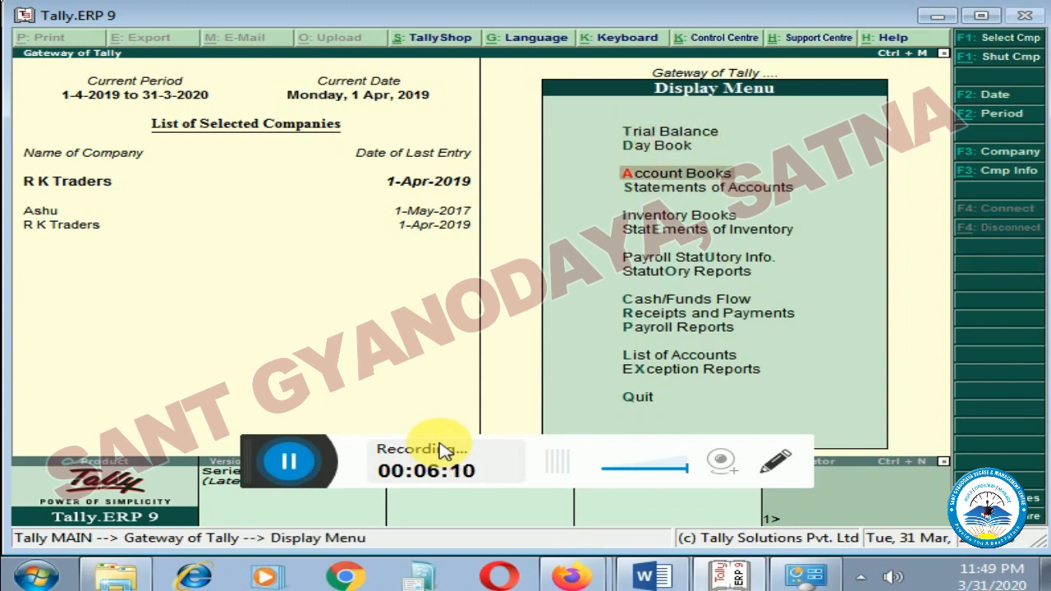
key(Return)
key(Down)
key(Down)
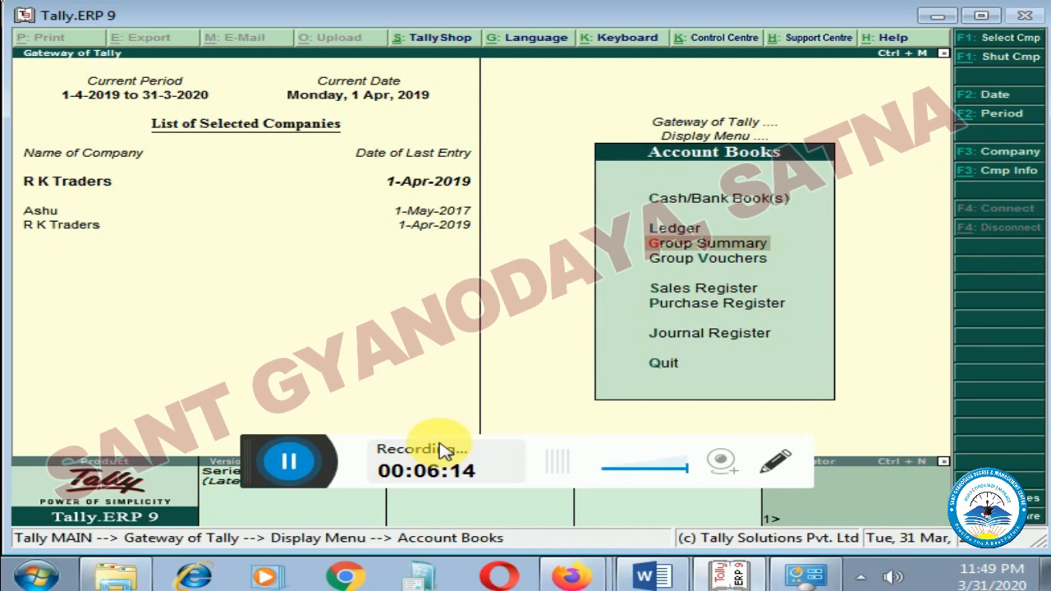
key(Return)
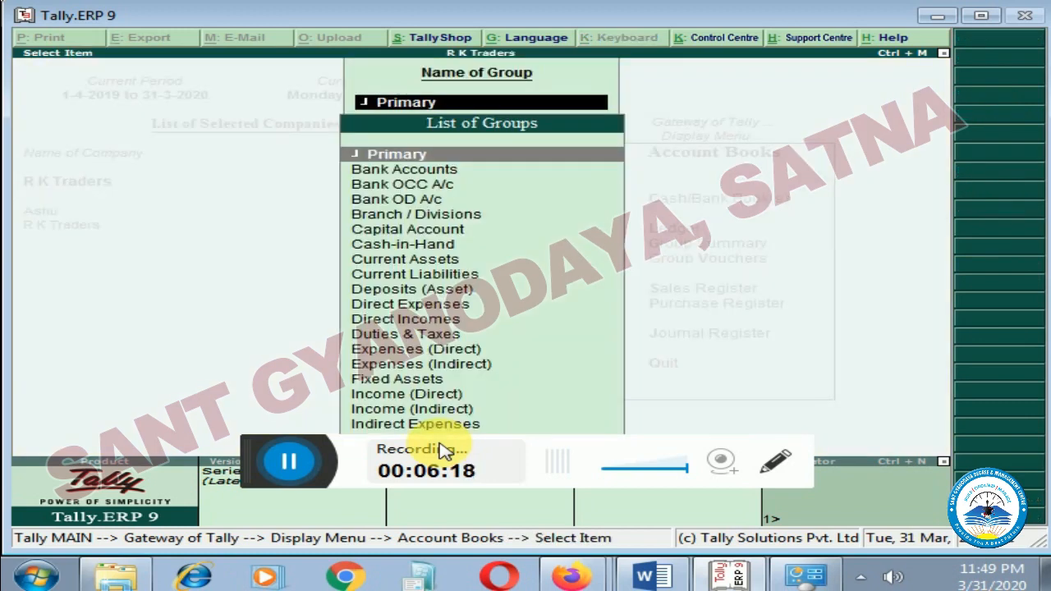
Drill down from the Bank Accounts group summary to the Sbi Bank ledger's April vouchers and return to the List of Groups.
key(Down)
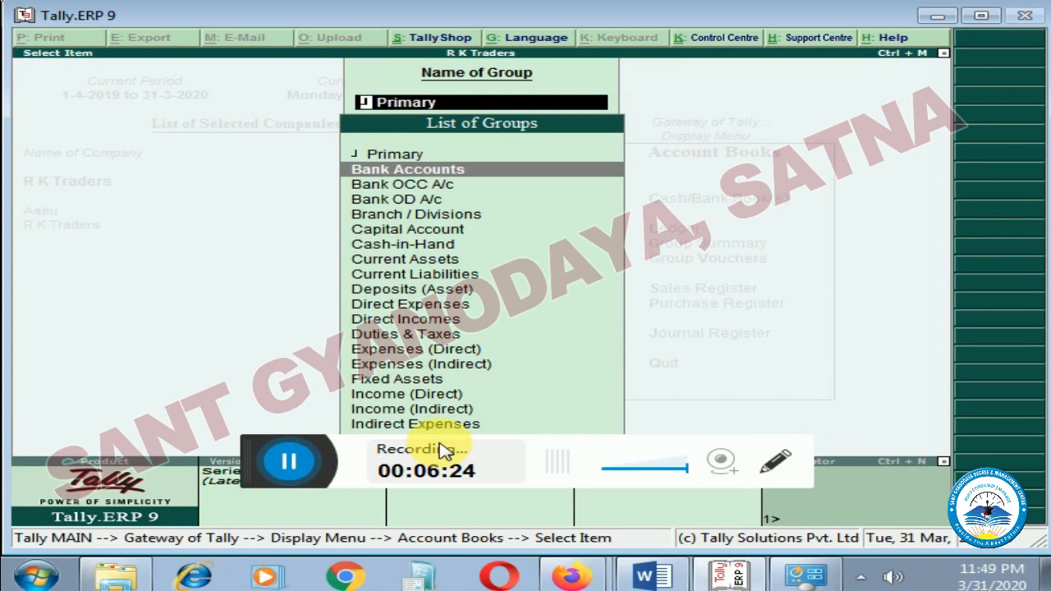
key(Return)
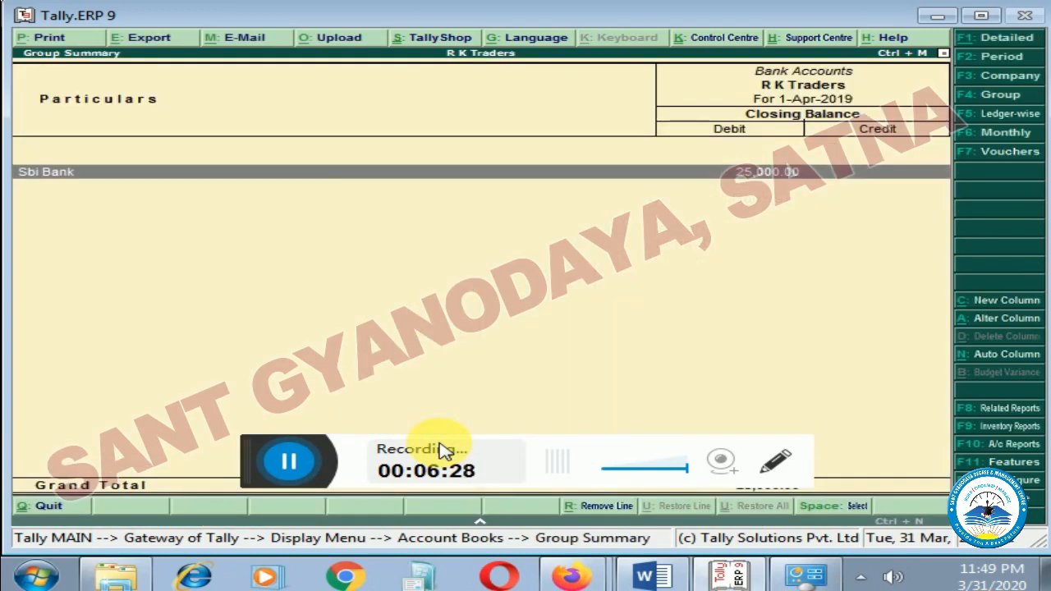
key(Return)
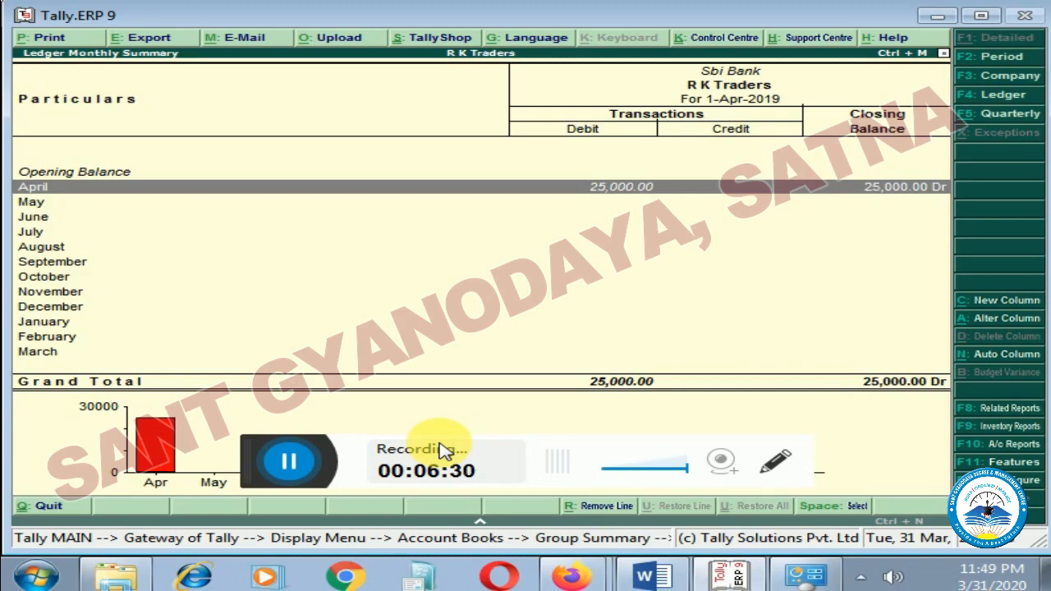
key(Return)
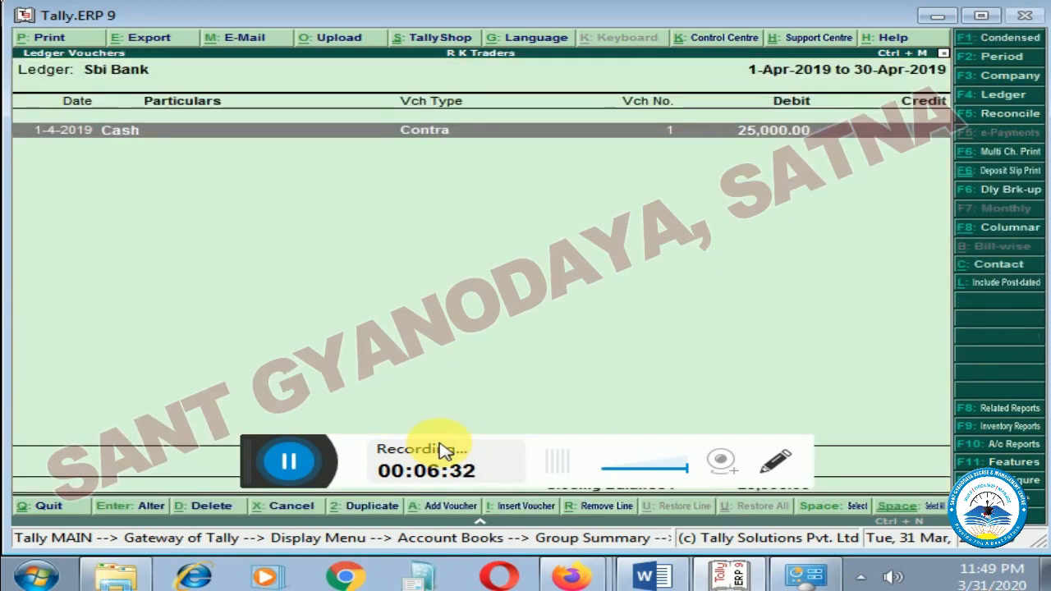
key(Escape)
key(Escape)
key(Escape)
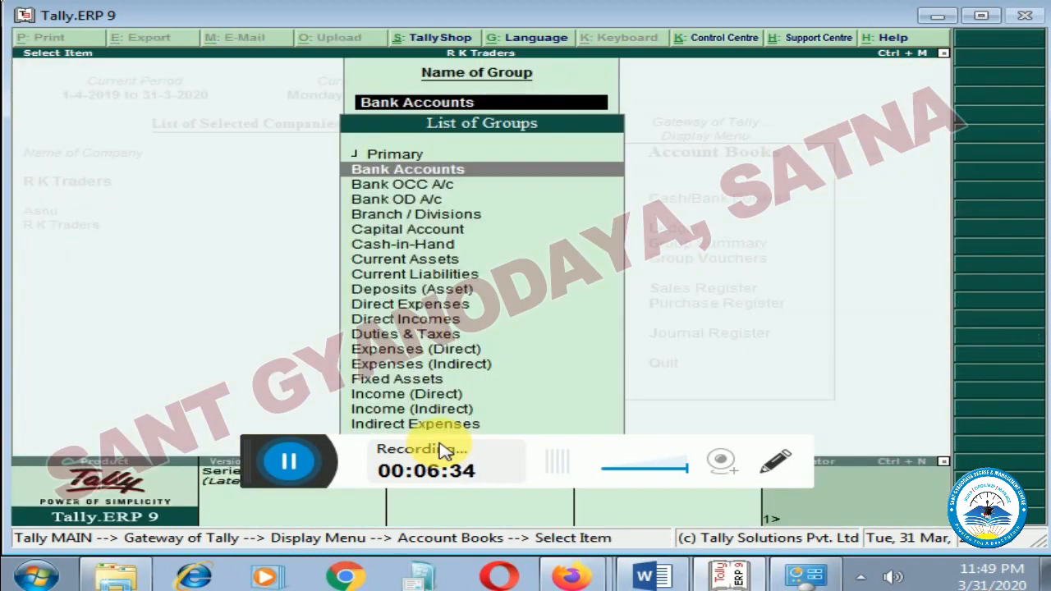
Display the group summary of Deposits (Asset) and return to the List of Groups.
key(Down)
key(Down)
key(Down)
key(Down)
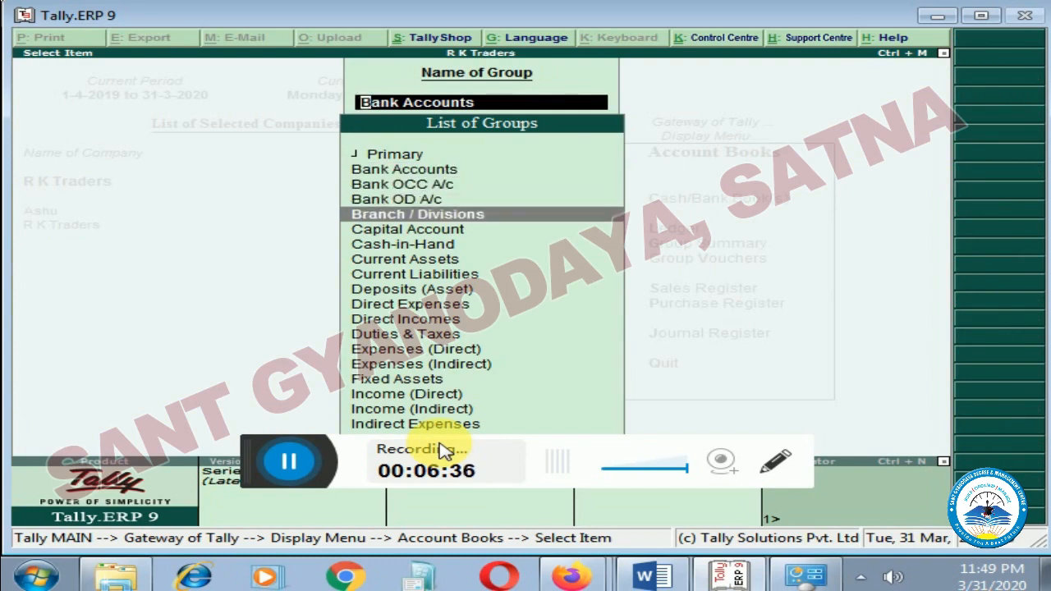
key(Down)
key(Down)
key(Down)
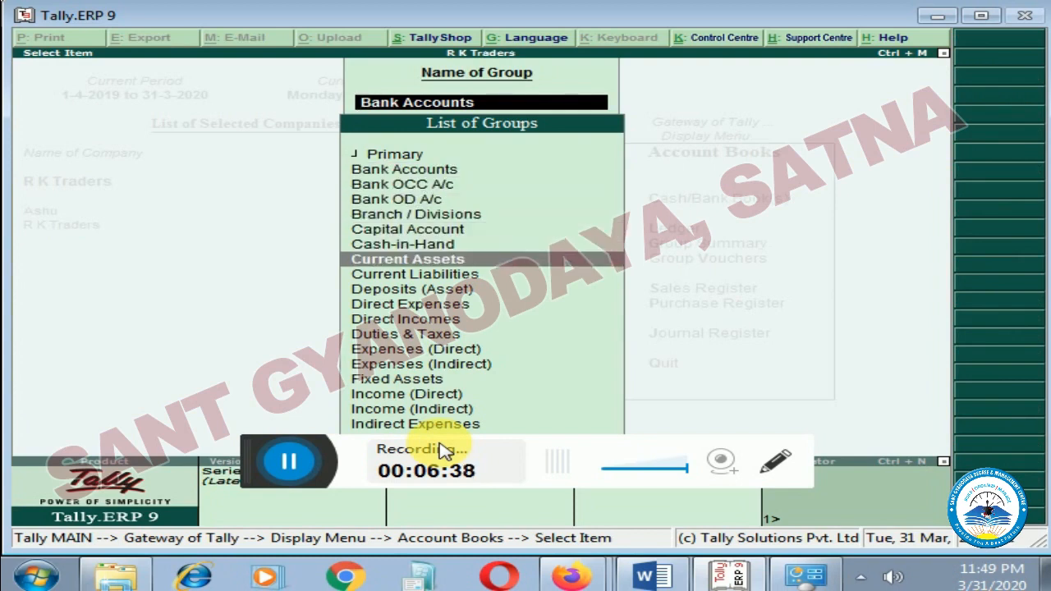
key(Down)
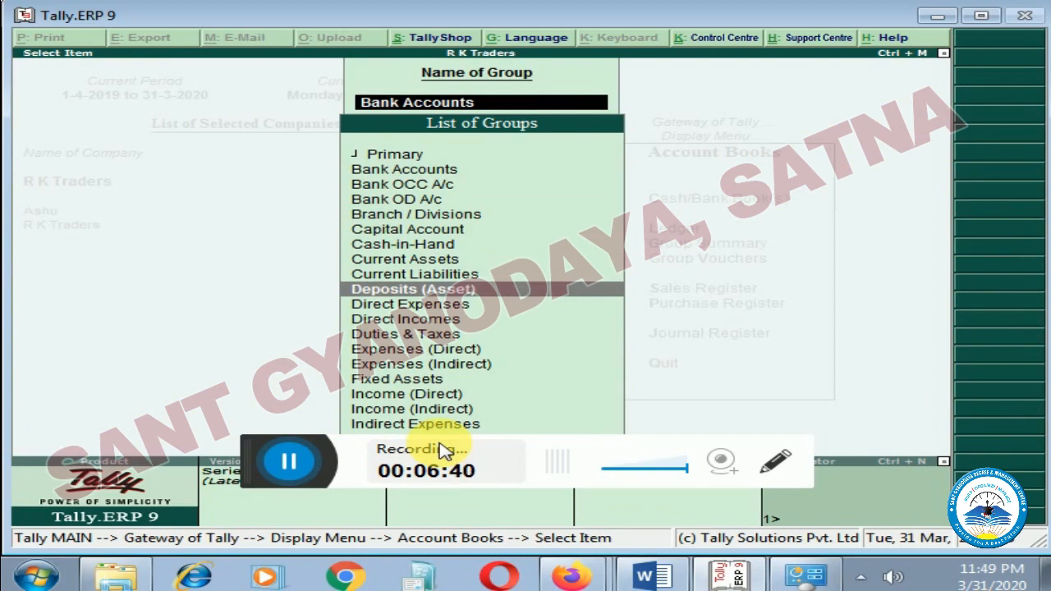
key(Return)
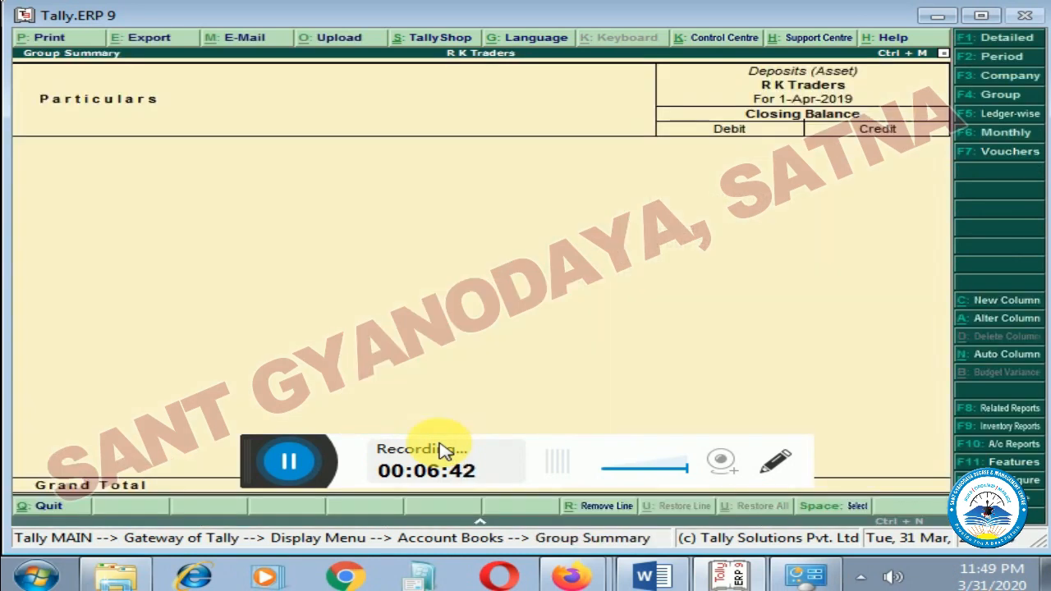
key(Escape)
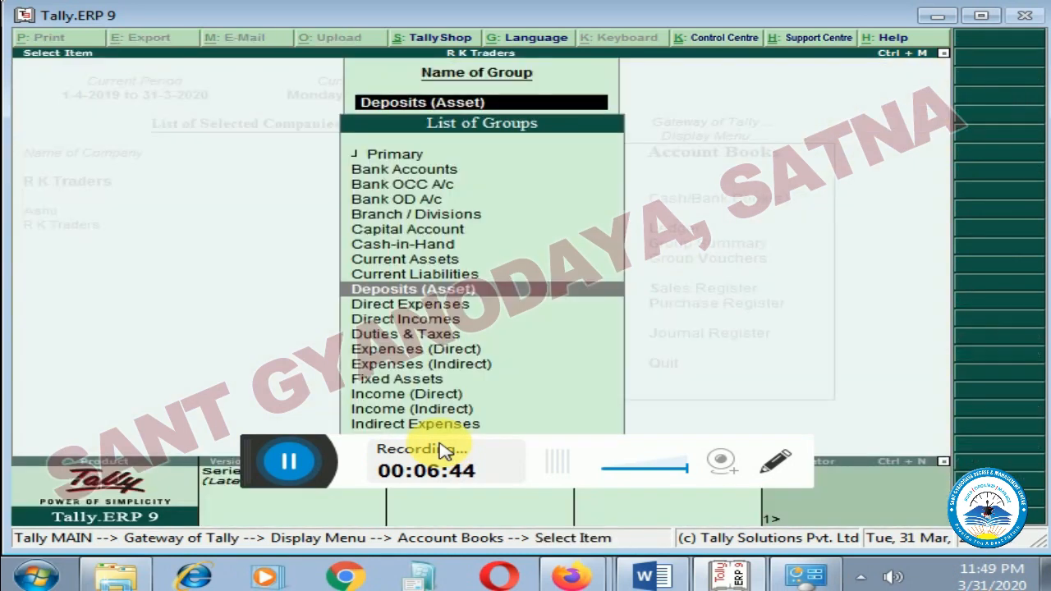
Display the group summary of Current Assets and return to the List of Groups.
key(Up)
key(Up)
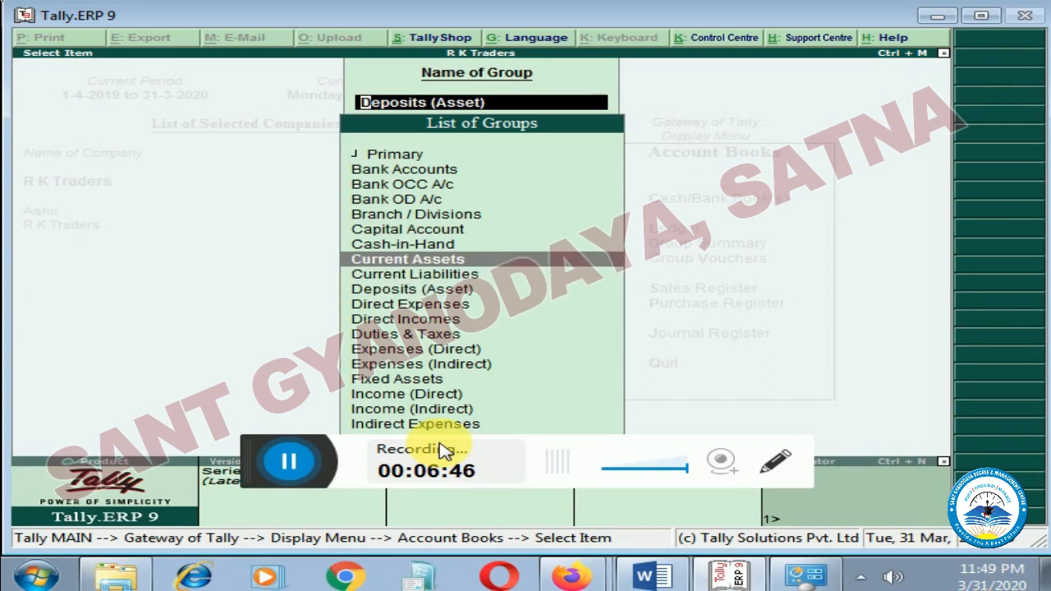
key(Return)
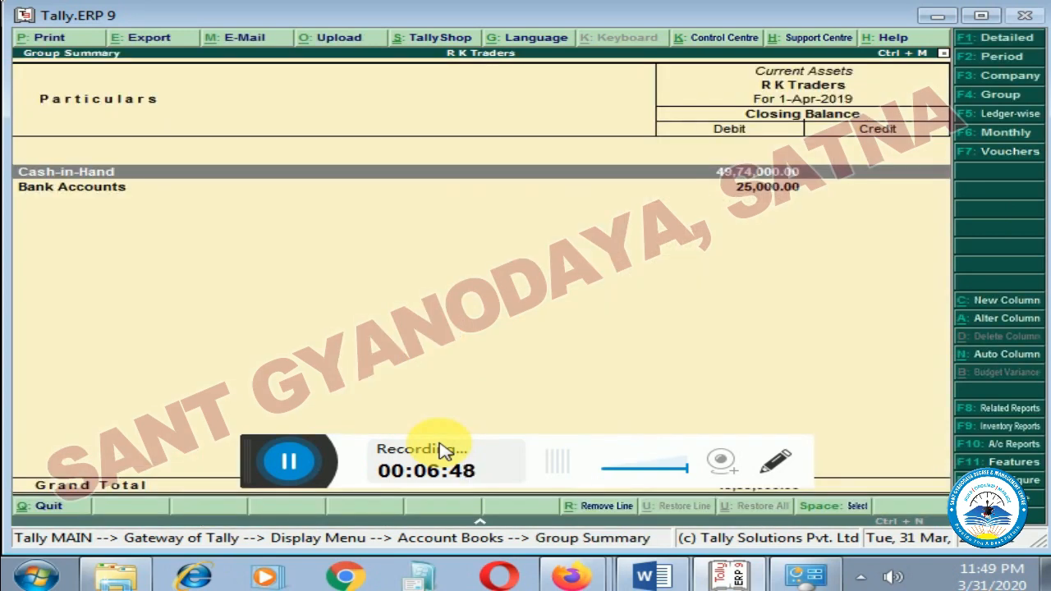
key(Escape)
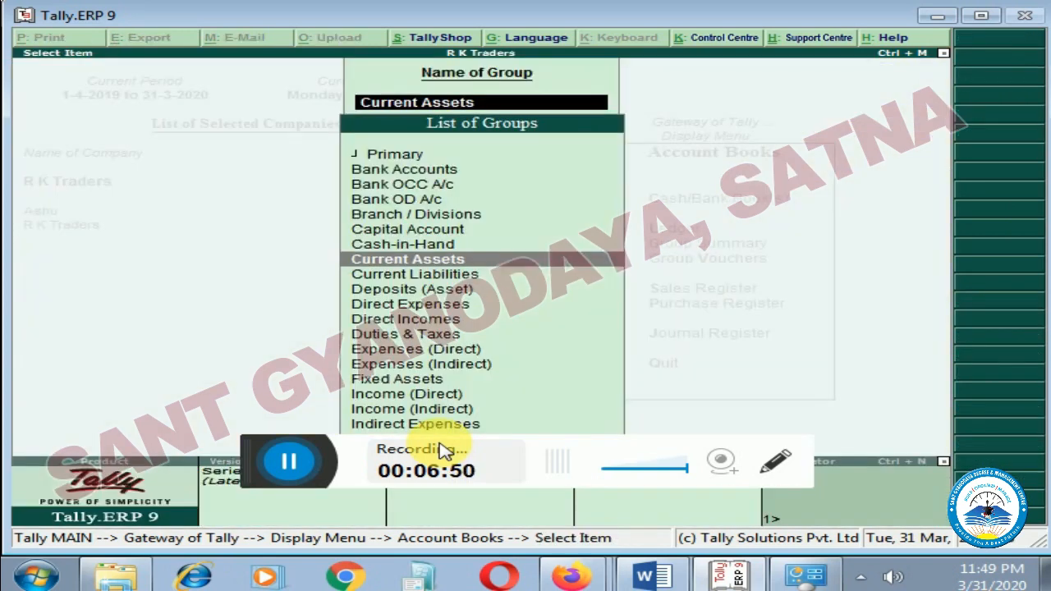
Display the group summary of Capital Account and return to the List of Groups.
key(Up)
key(Up)
key(Return)
key(Escape)
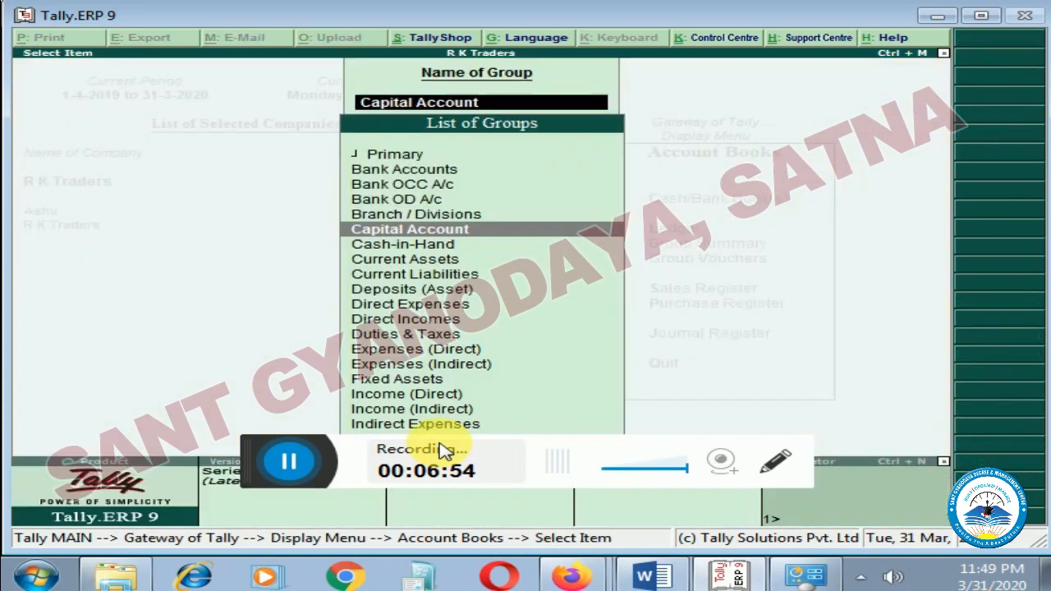
Drill down from the Cash-in-Hand group summary to the Cash ledger's April vouchers.
key(Down)
key(Return)
key(Return)
key(Return)
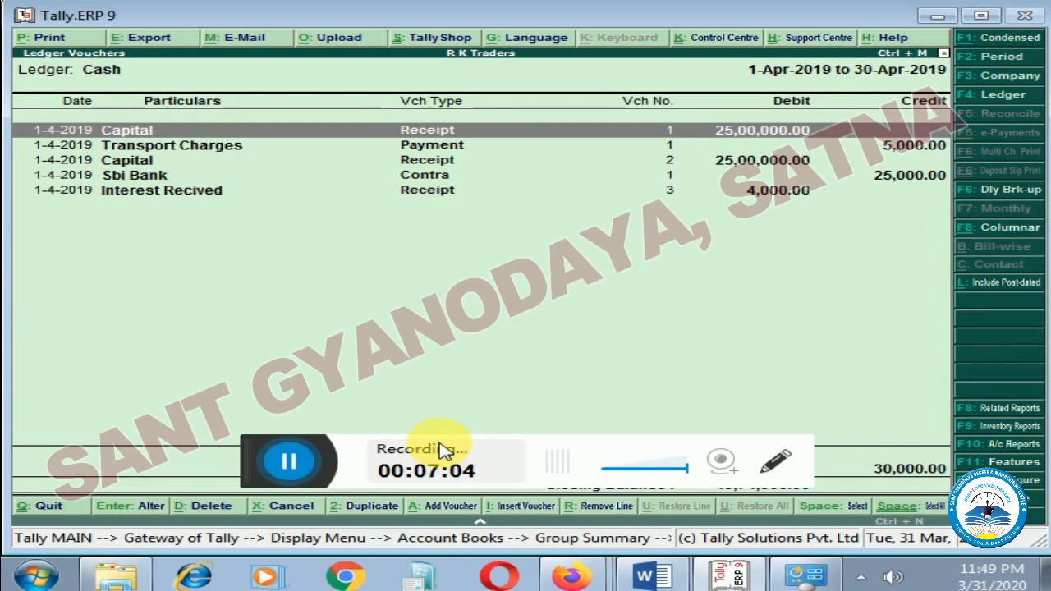
Switch to the Word document to check the Unit-3 Tally topic list through Groups Summary.
click(653, 575)
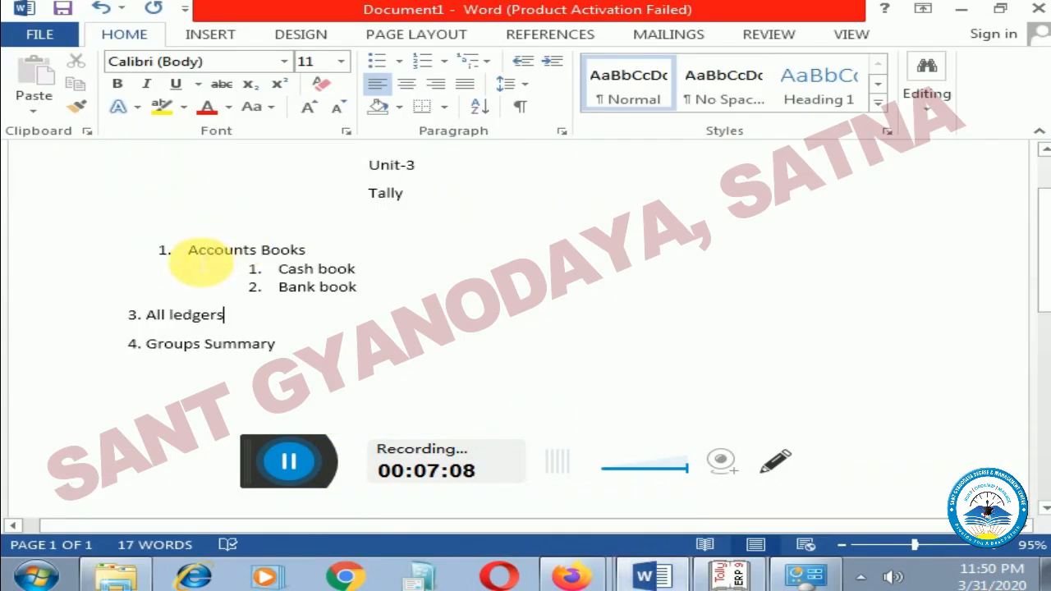